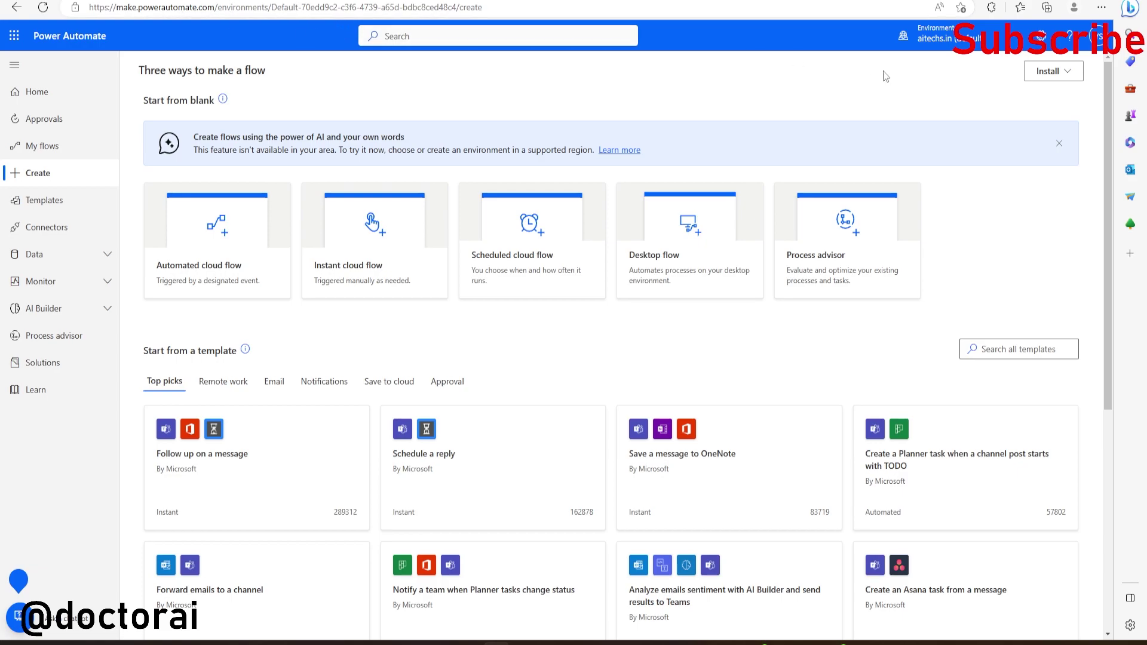
- Check available environments, then start an automated cloud flow with the keywords trigger and cancel it
click(956, 45)
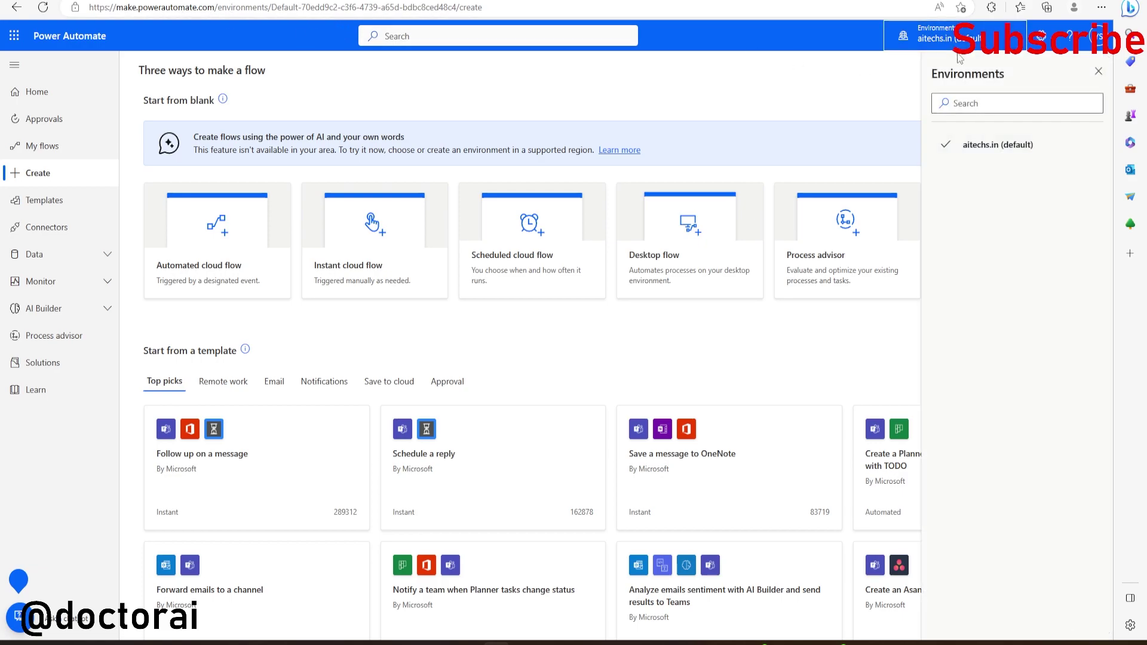
click(1099, 76)
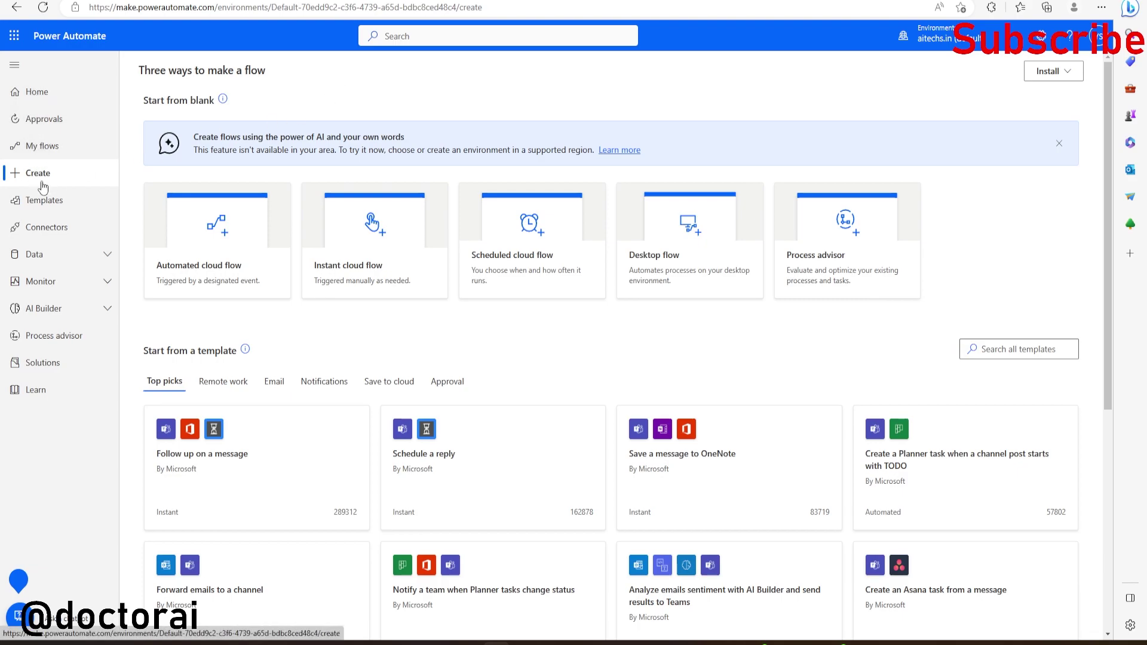
click(219, 274)
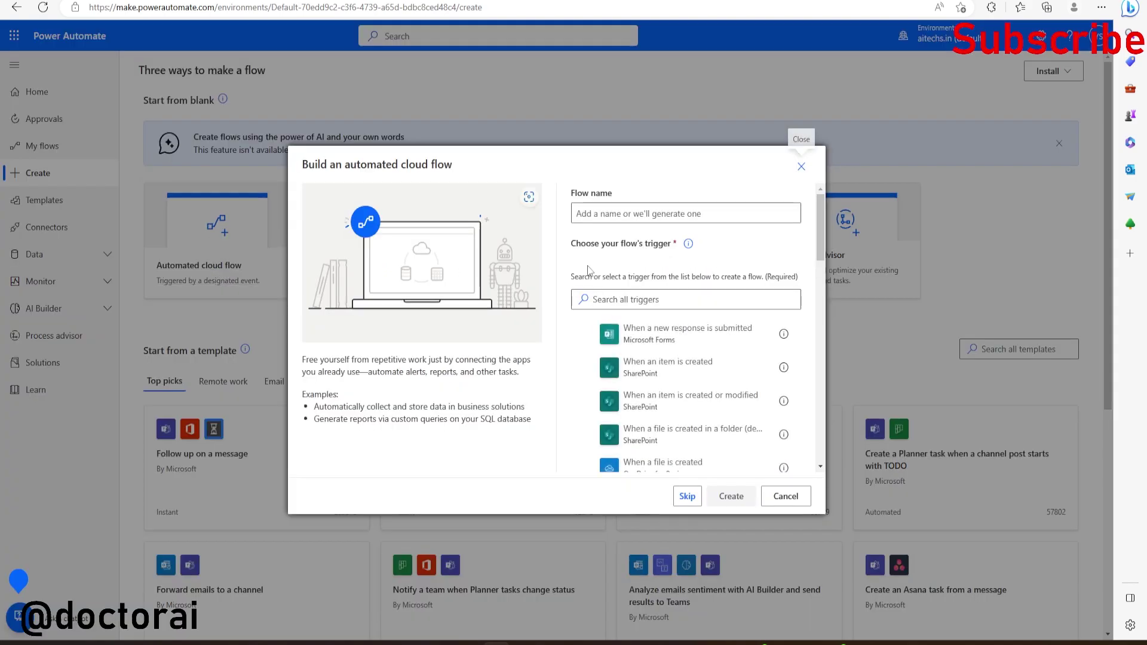
click(628, 213)
click(634, 296)
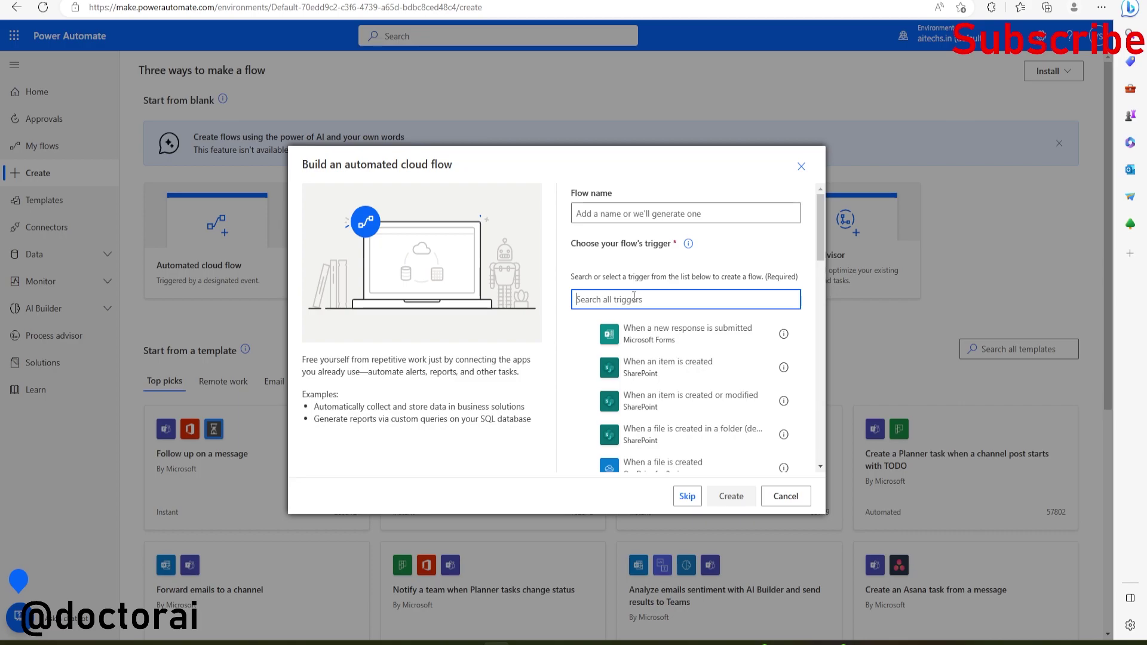
text(keyword)
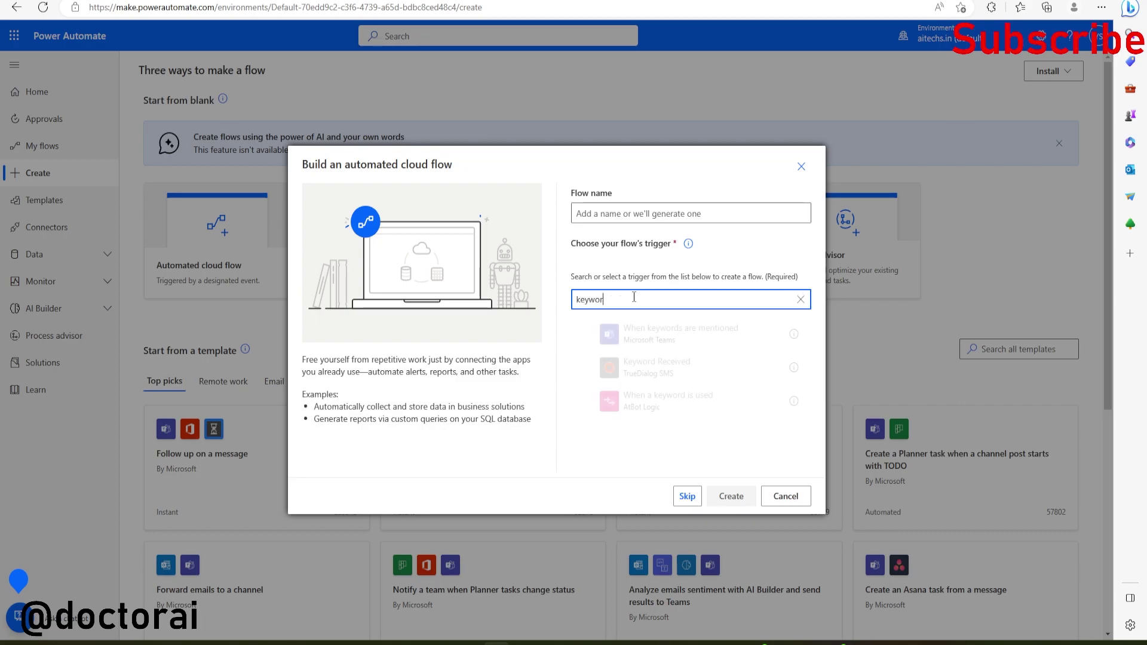
text(s)
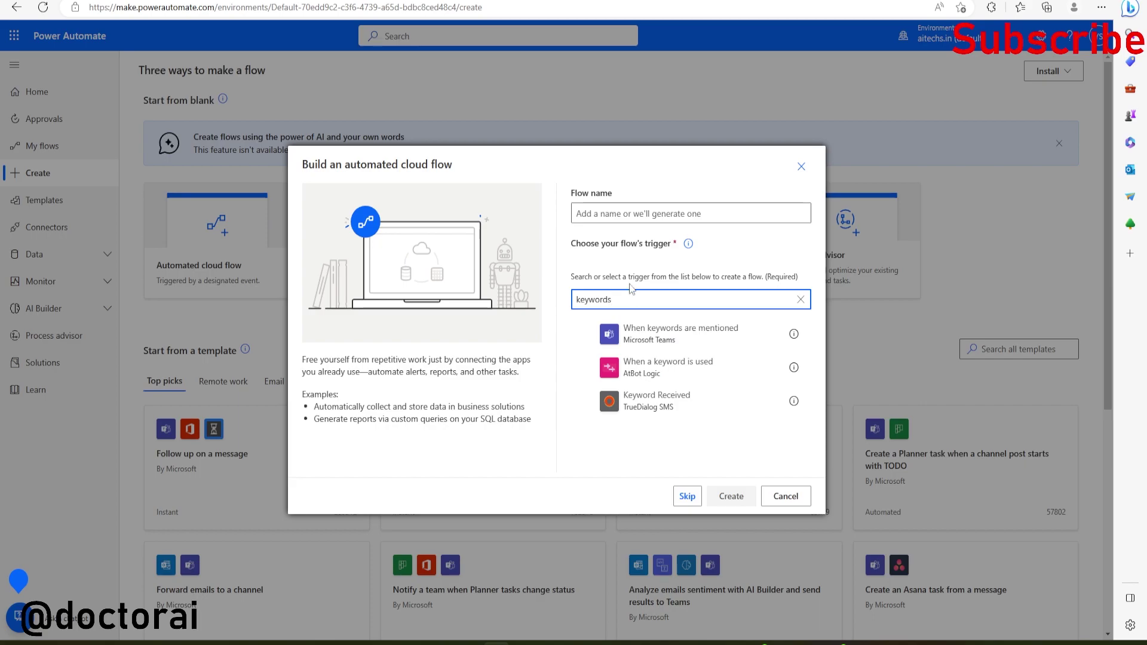
mouse_move(682, 334)
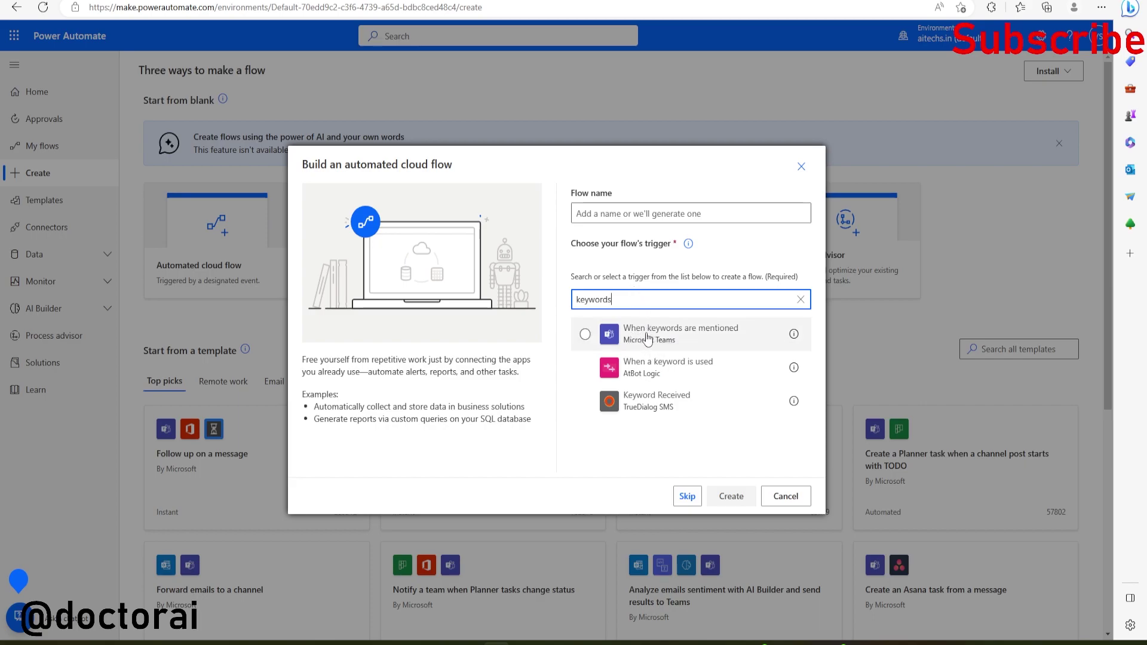
click(688, 336)
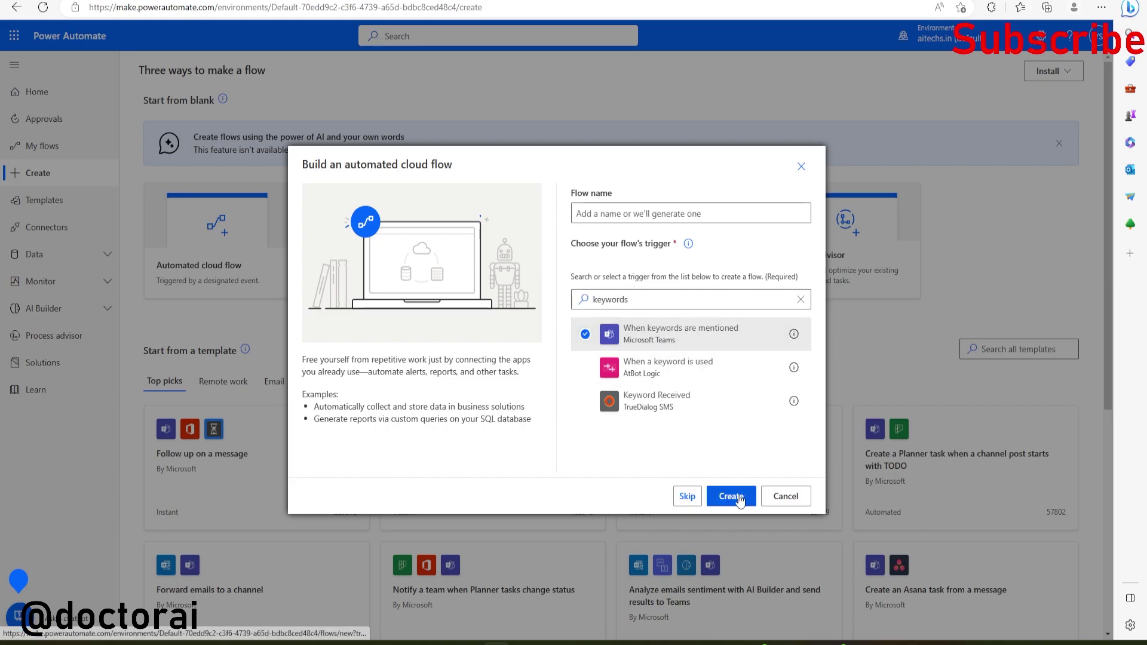
click(802, 167)
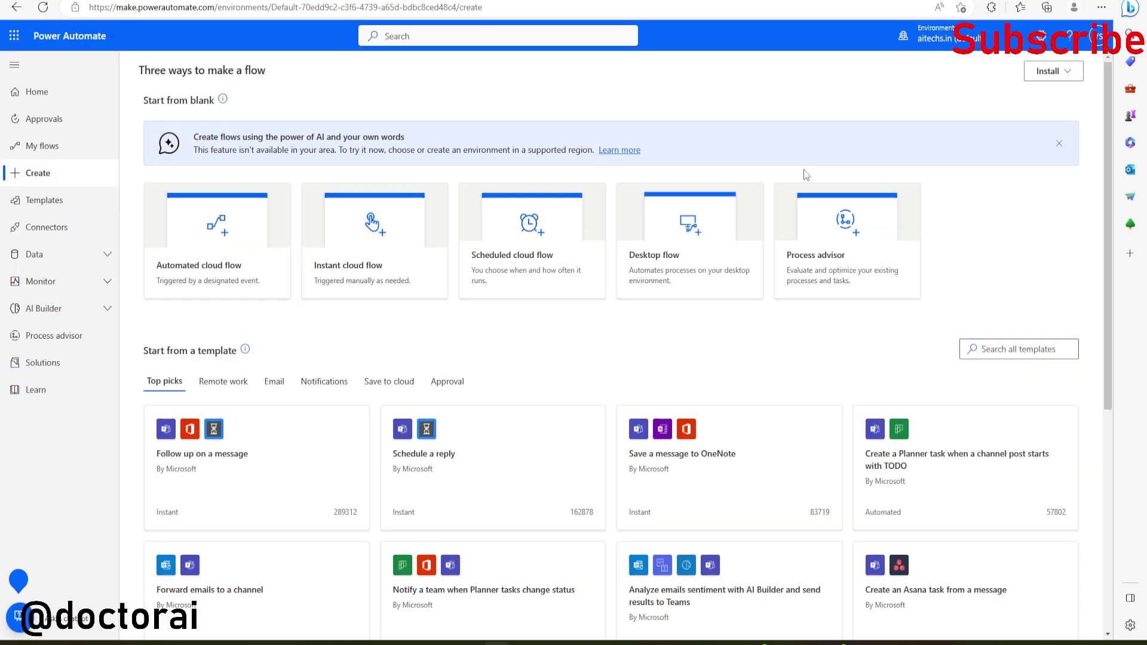
- Open the ChatGPT Teams Integration flow and confirm its trigger uses Channel messages and keyword ChatGPT
click(49, 145)
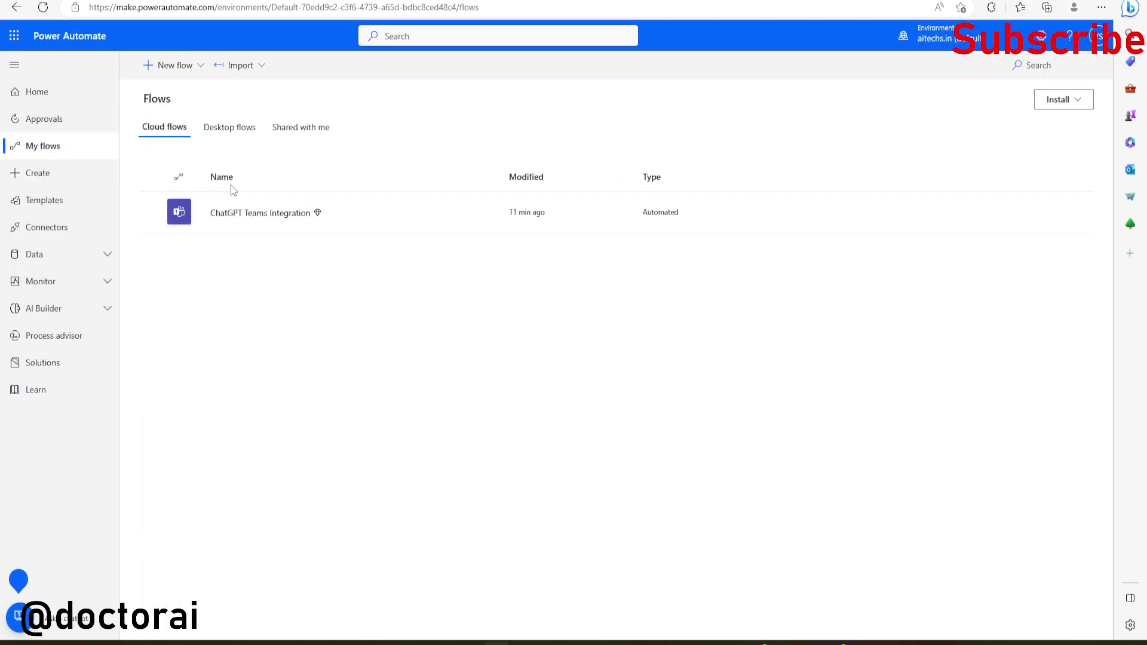
click(437, 220)
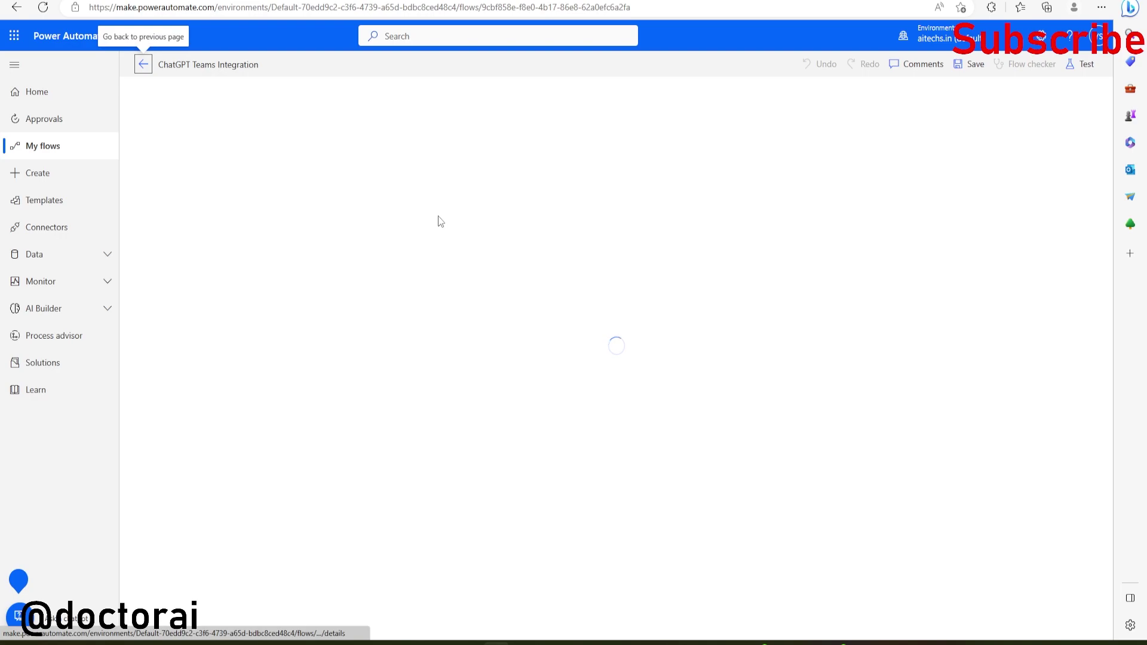
click(507, 107)
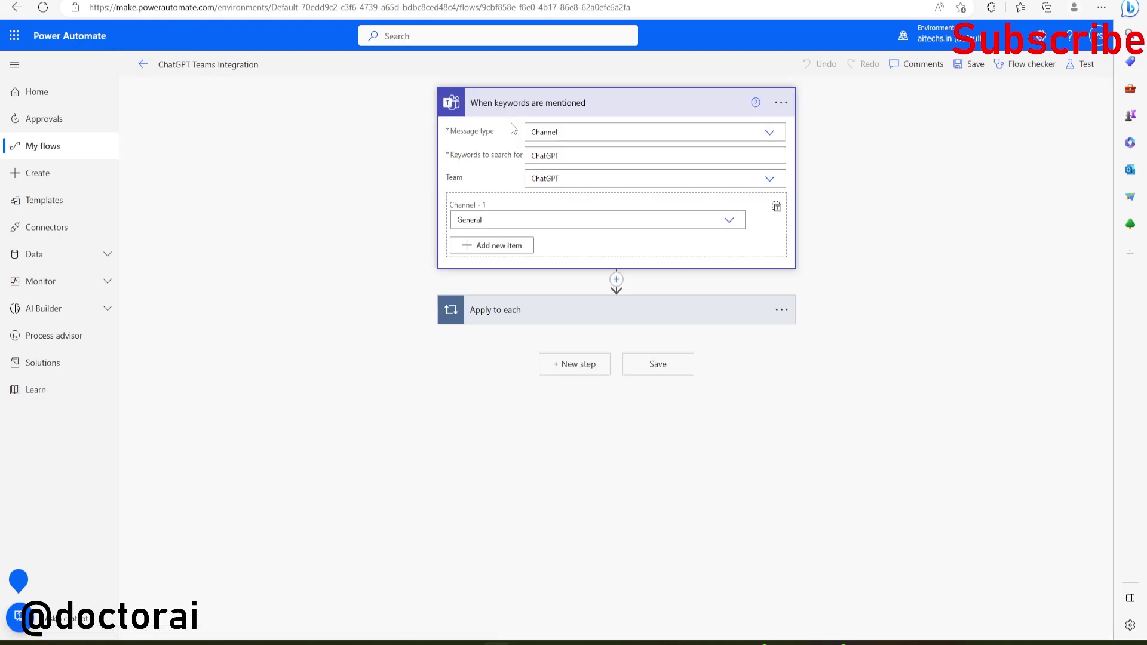
click(587, 132)
click(679, 154)
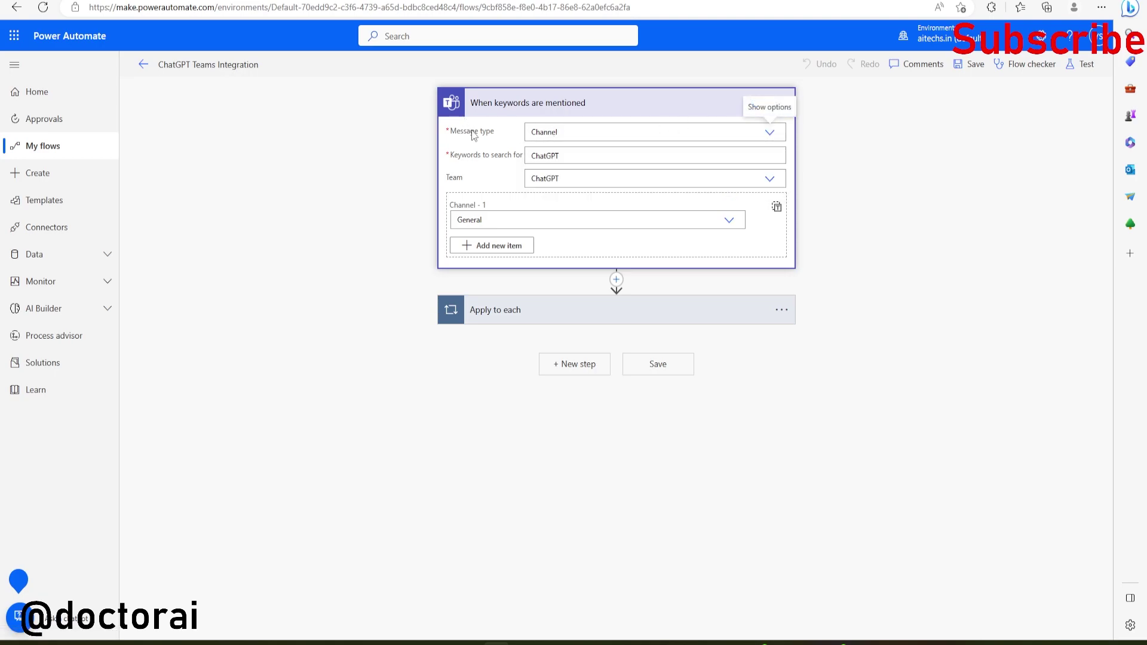
click(609, 159)
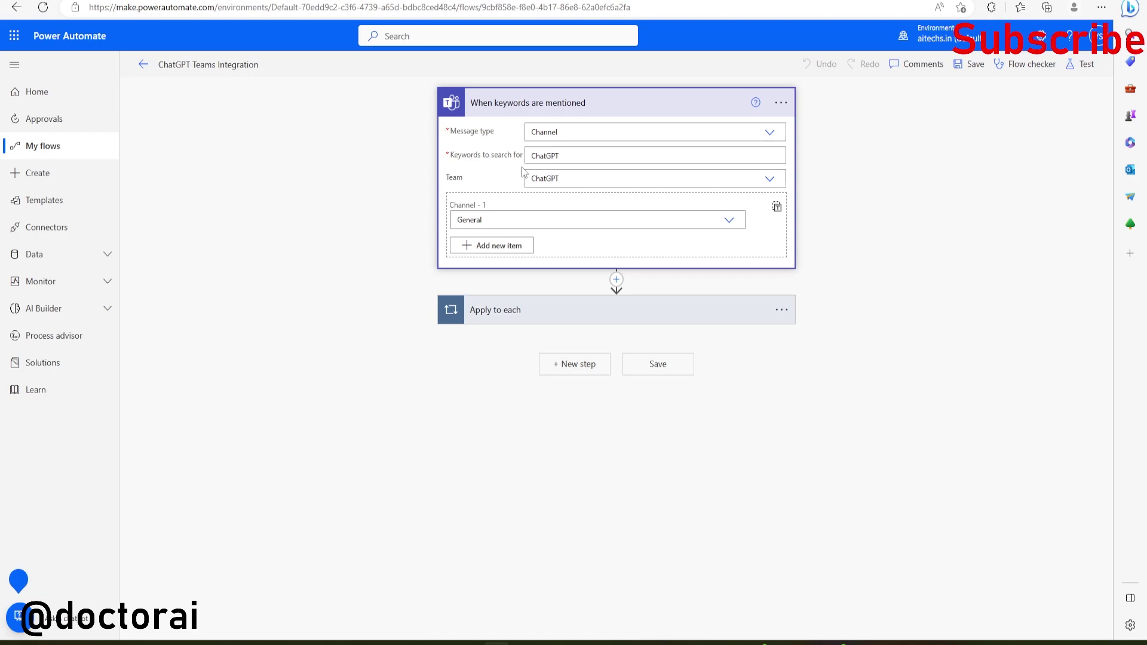
drag(558, 154, 517, 160)
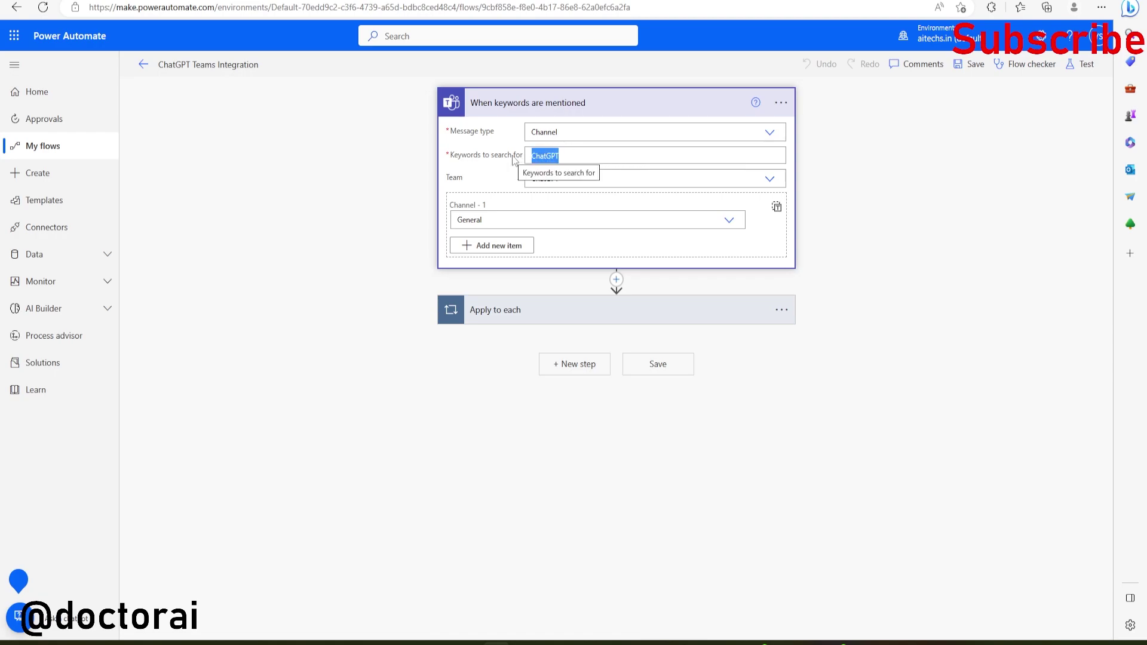
click(530, 155)
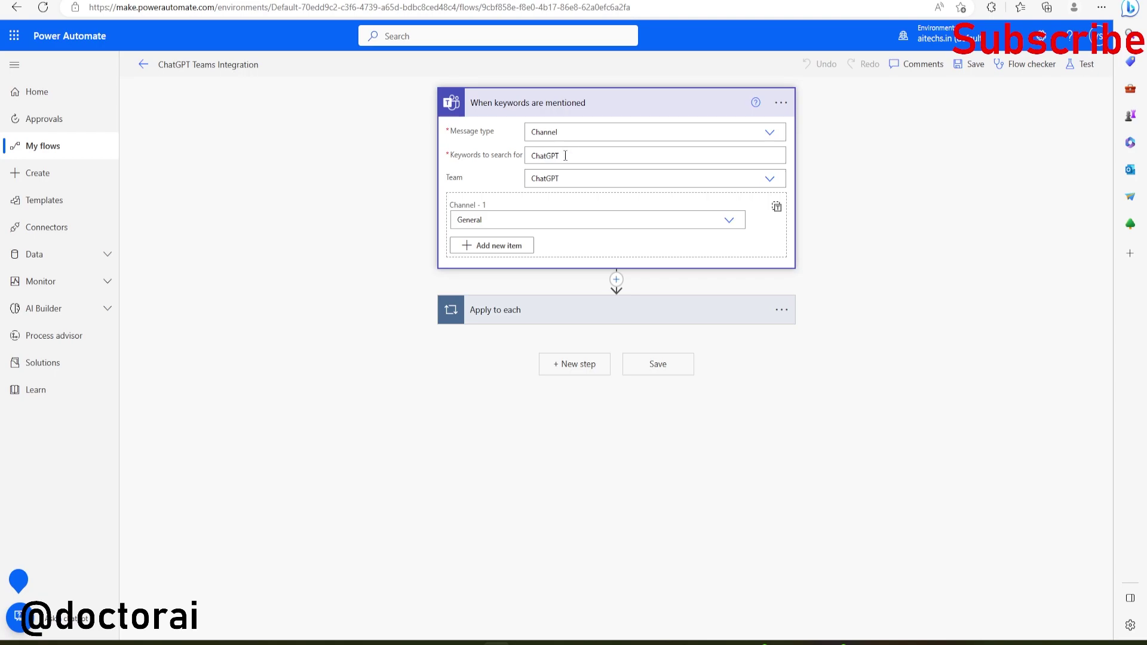
mouse_move(565, 155)
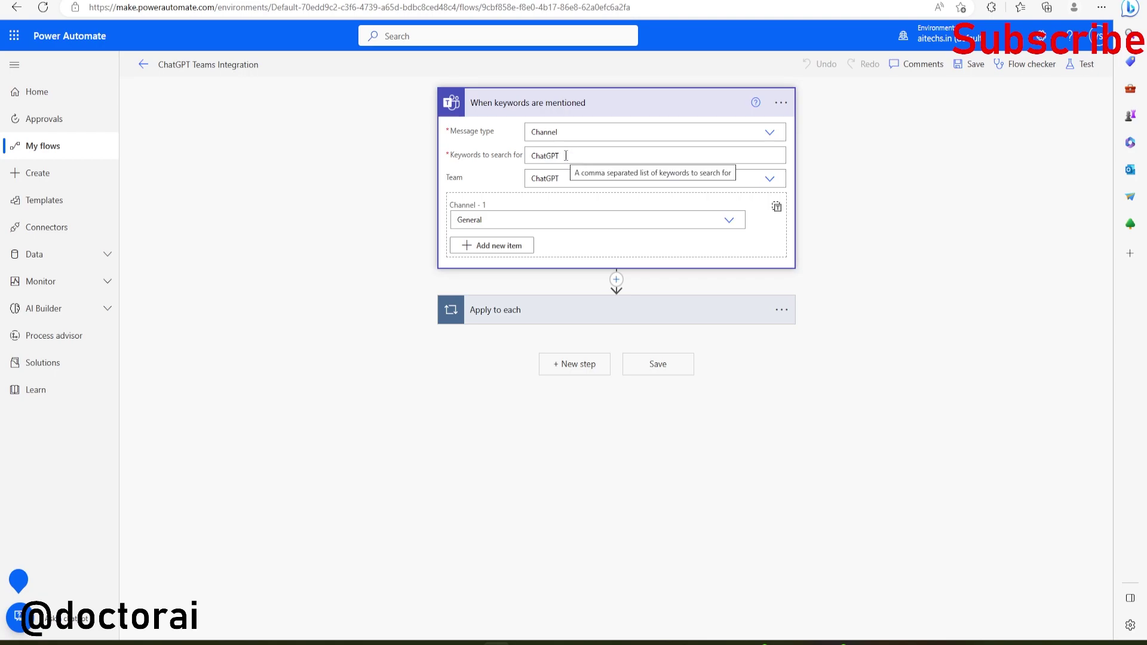
drag(565, 156, 531, 156)
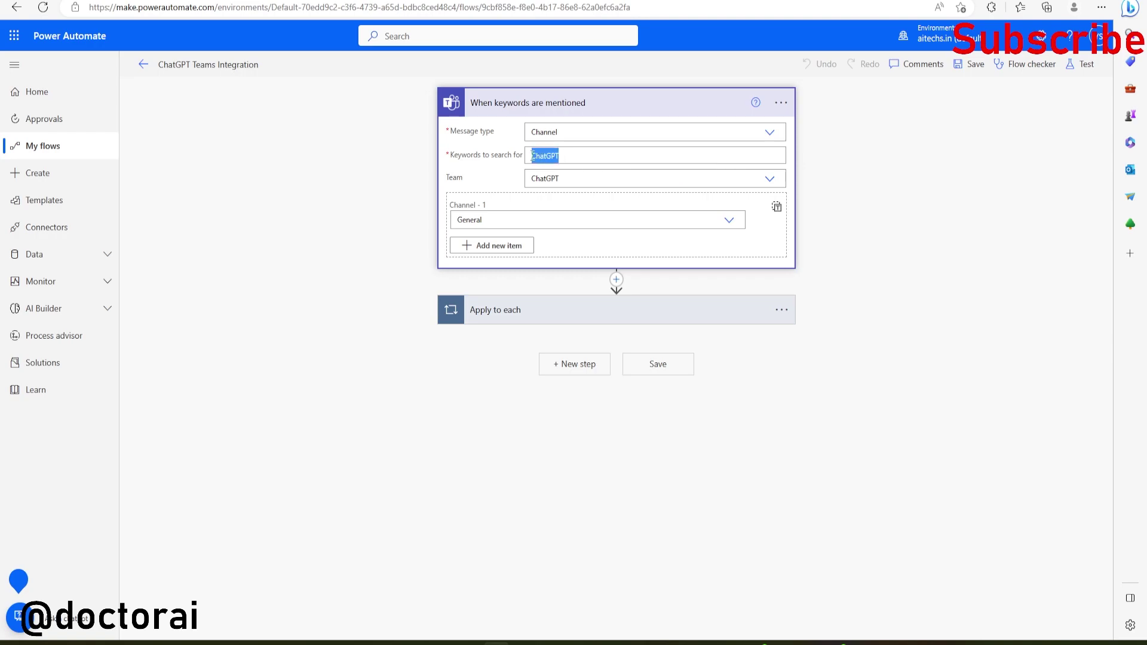
- Review the trigger's team list, briefly visit Teams' create-a-team page, and keep ChatGPT as the team
click(614, 179)
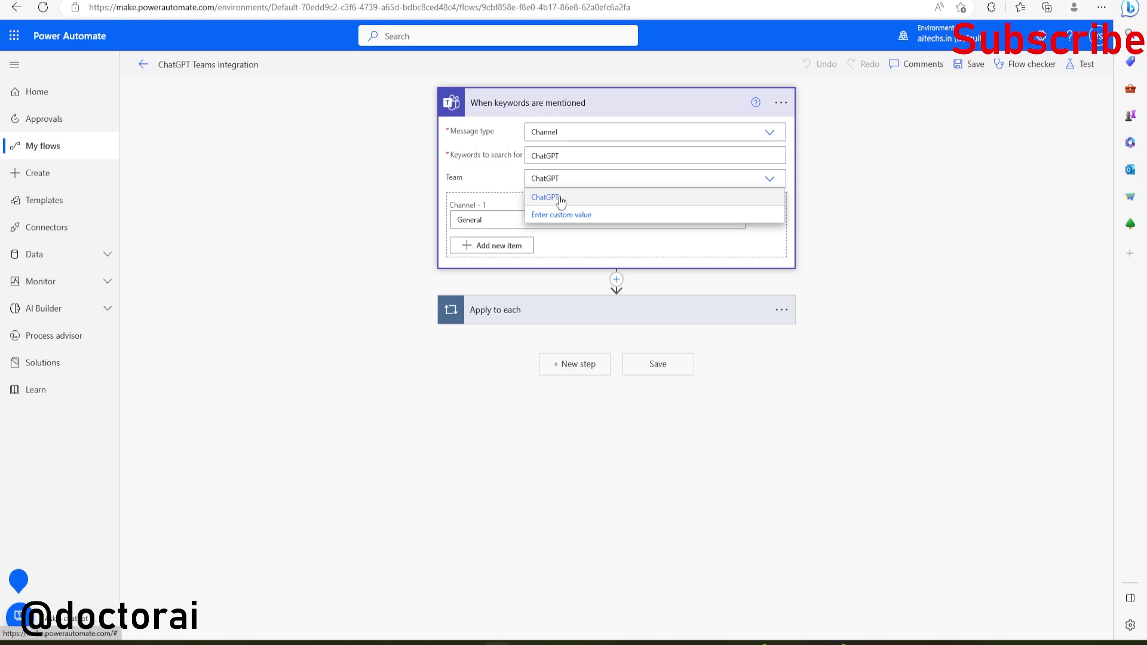
click(106, 621)
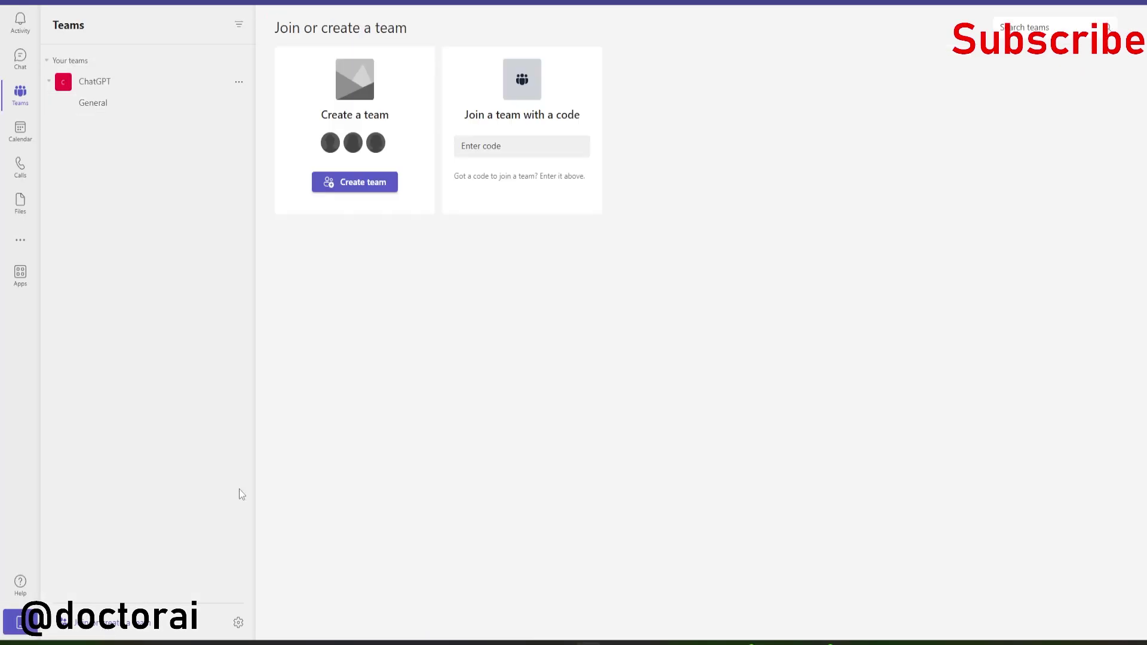
click(353, 184)
click(495, 211)
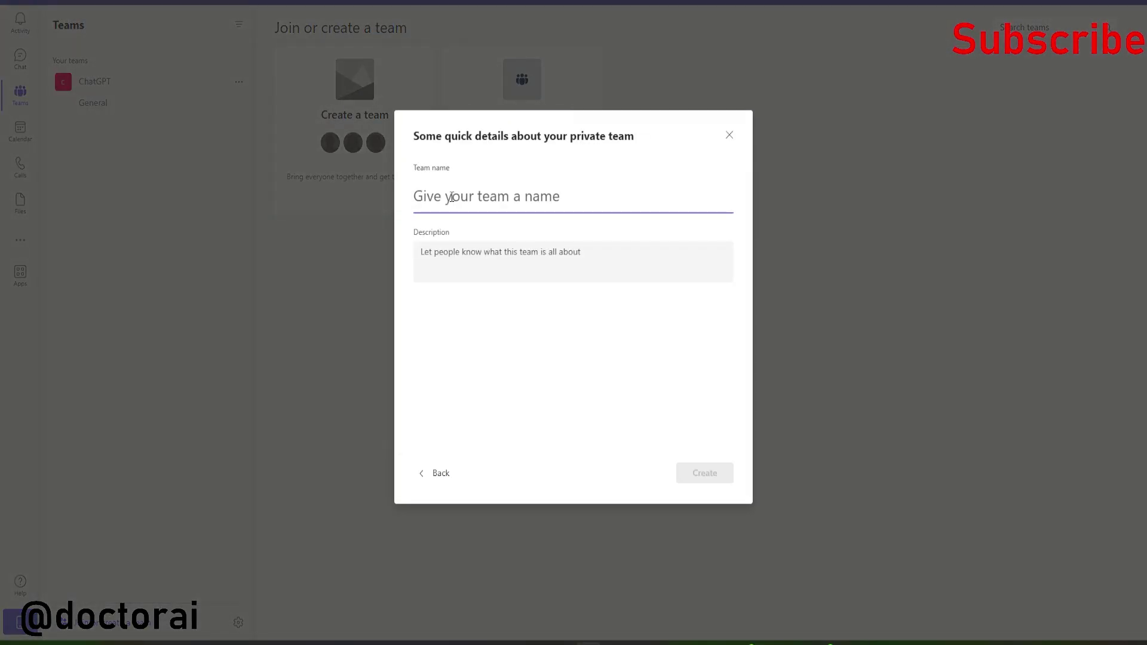
text(ChatGPT)
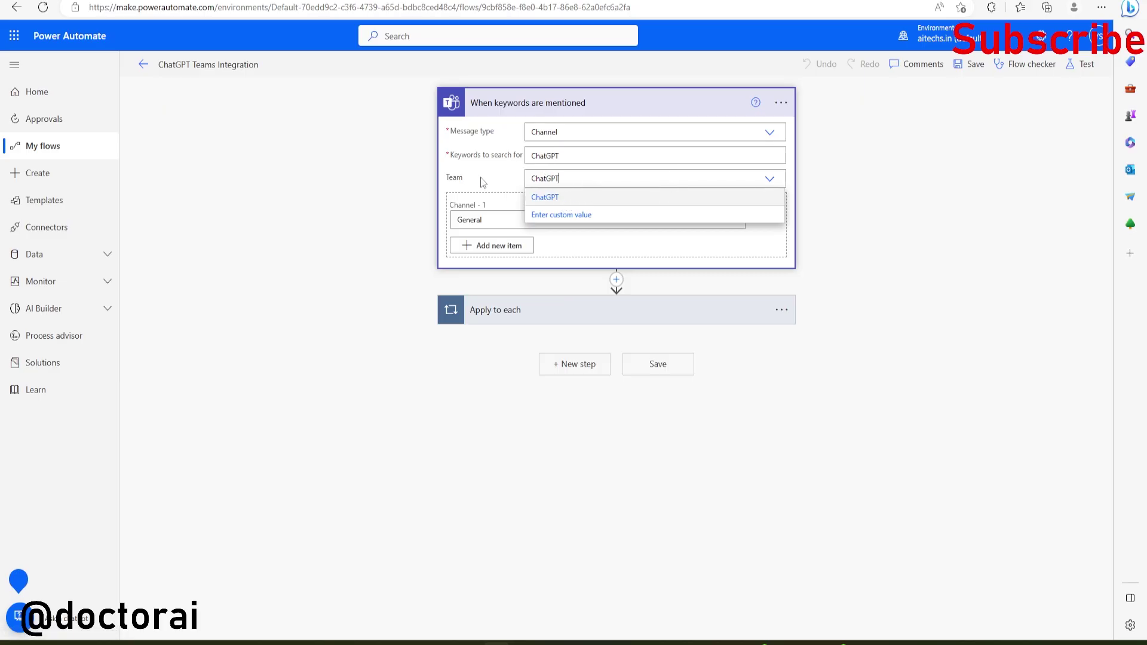
click(679, 201)
click(769, 179)
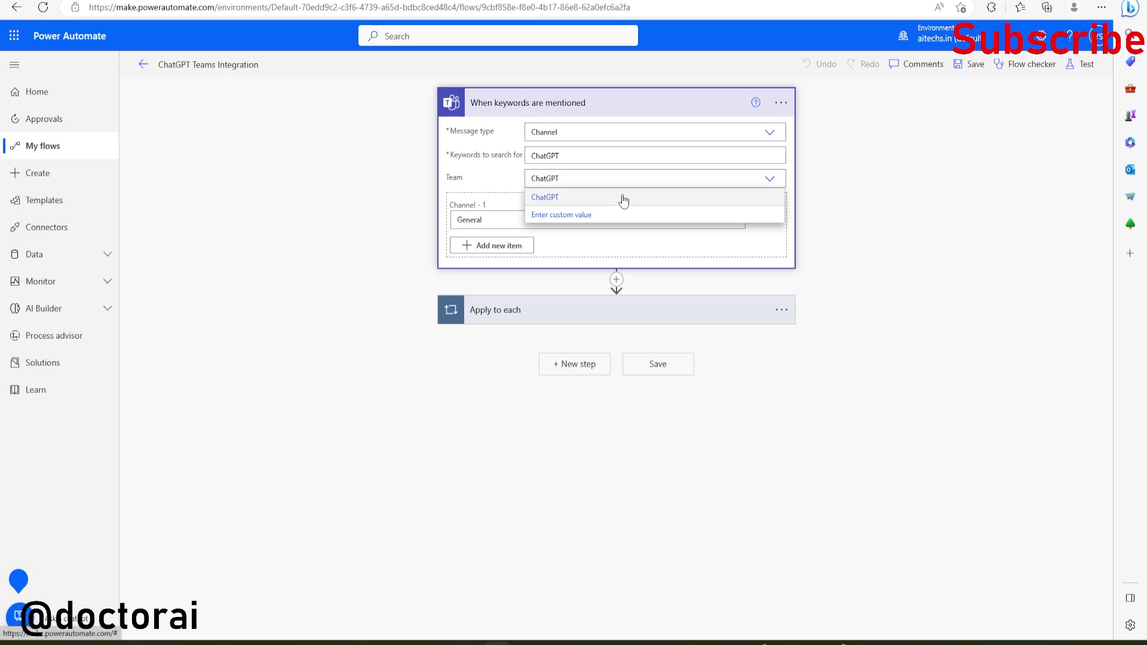
click(622, 203)
- Glance at the Teams account menu, then return to the flow editor
click(600, 556)
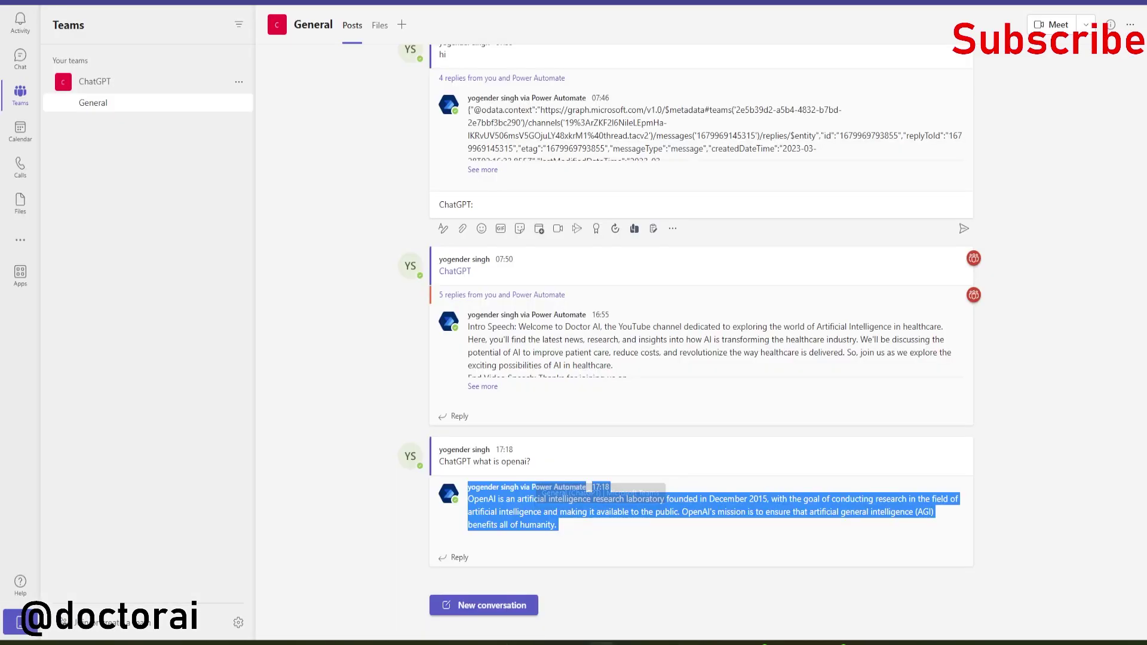
click(1060, 7)
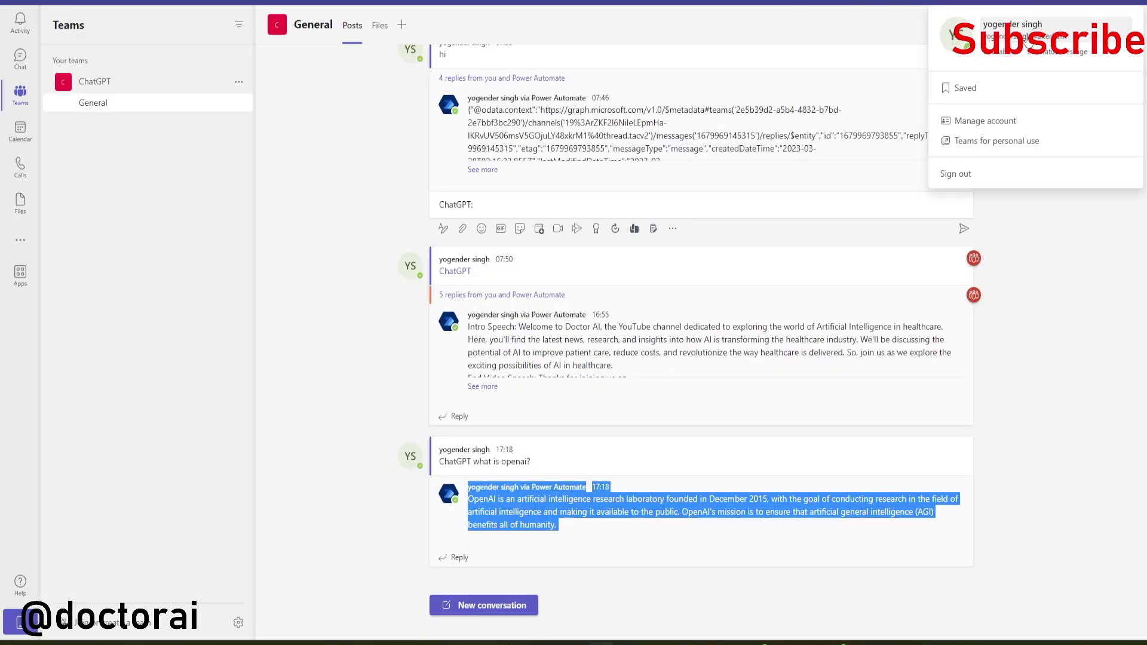
click(374, 382)
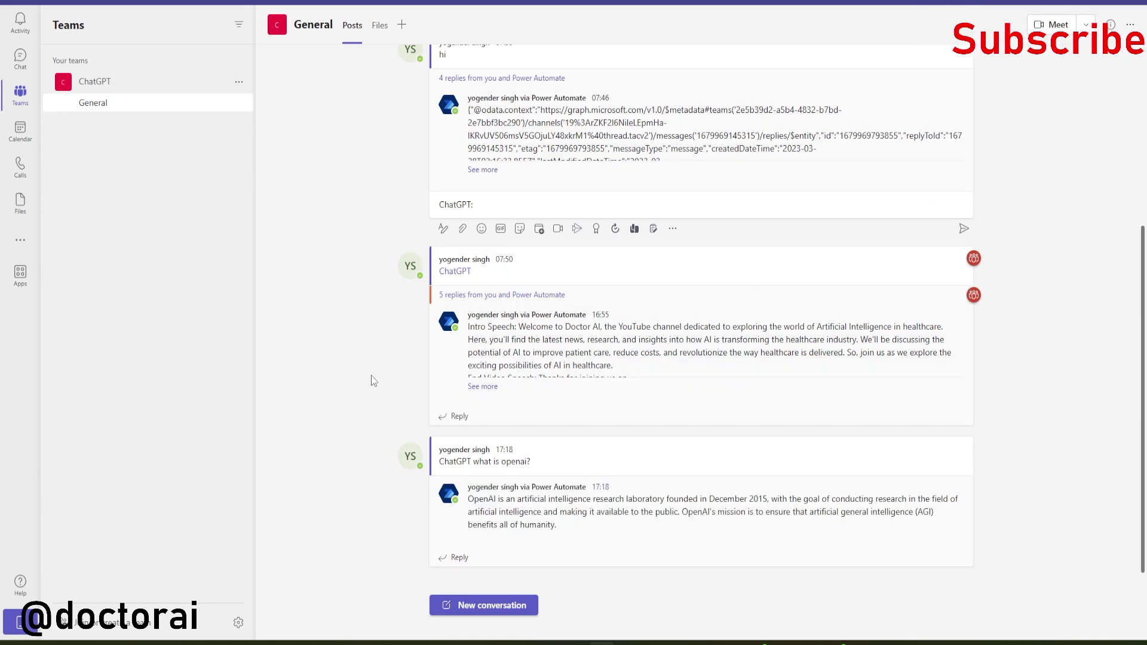
click(522, 642)
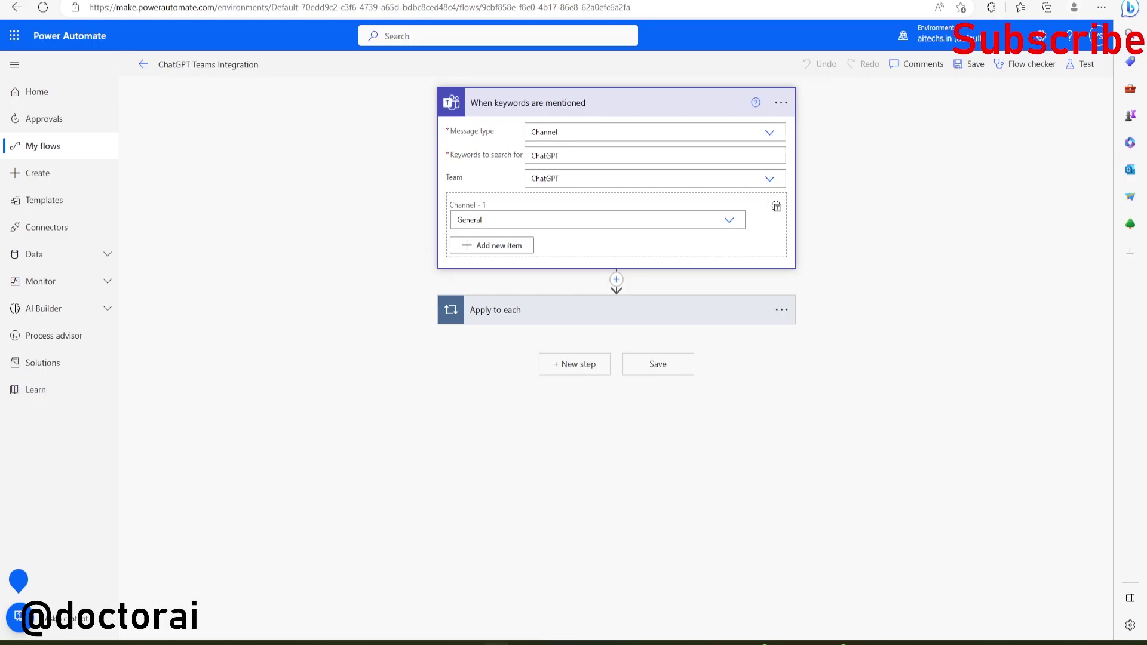
- Keep General as the trigger's channel and expand the Apply to each loop
click(524, 220)
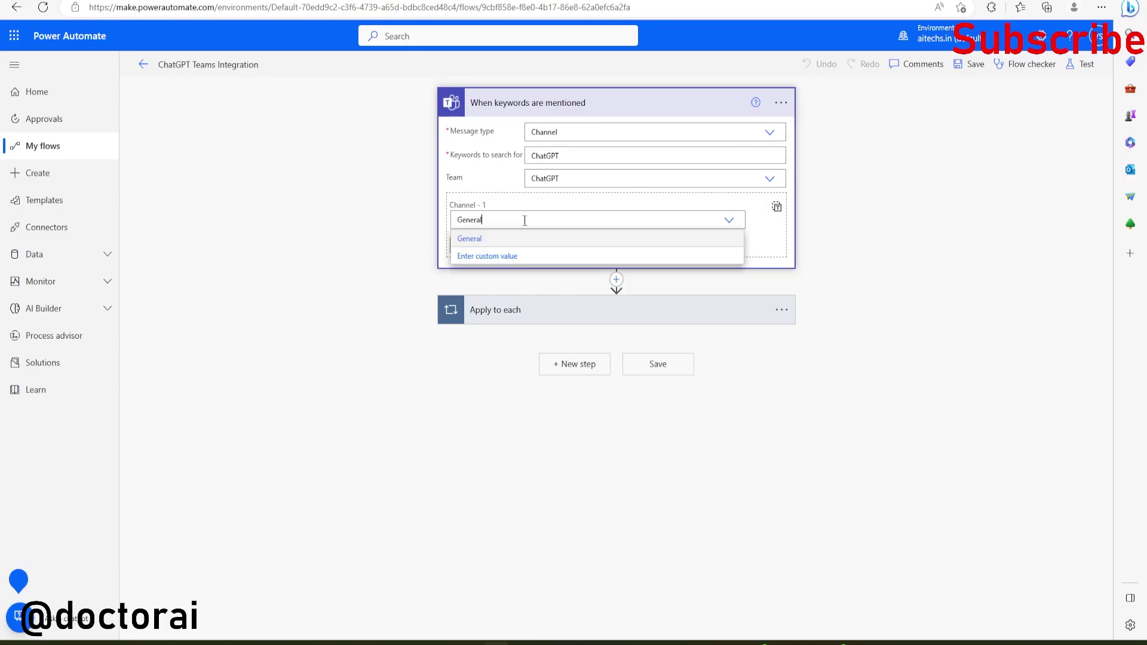
click(473, 240)
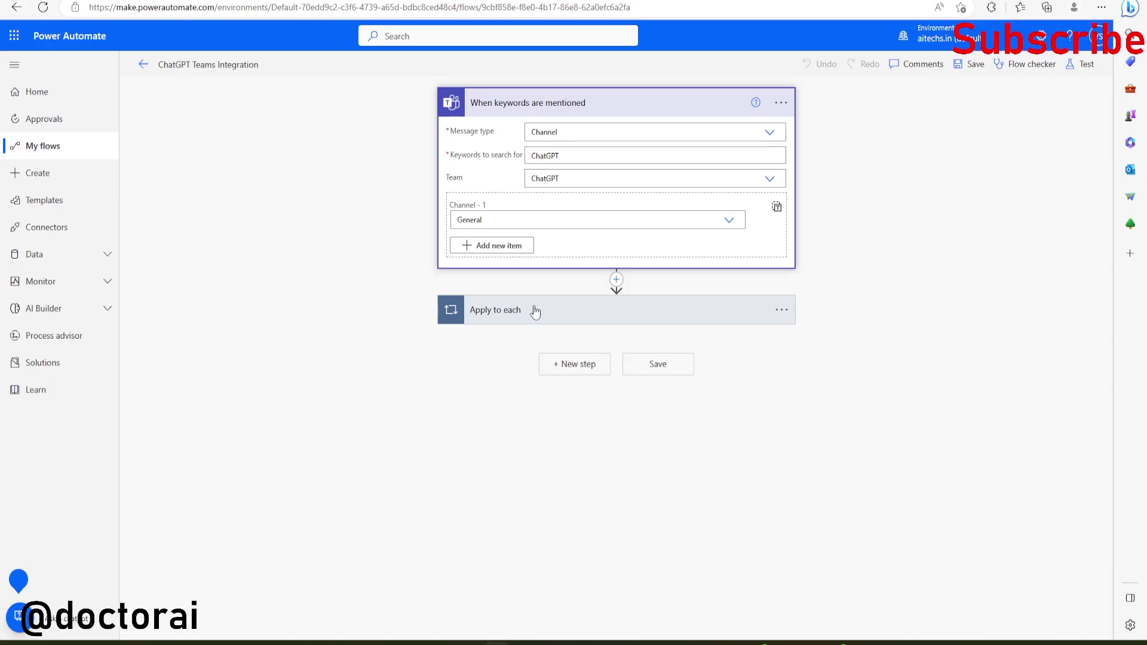
click(537, 307)
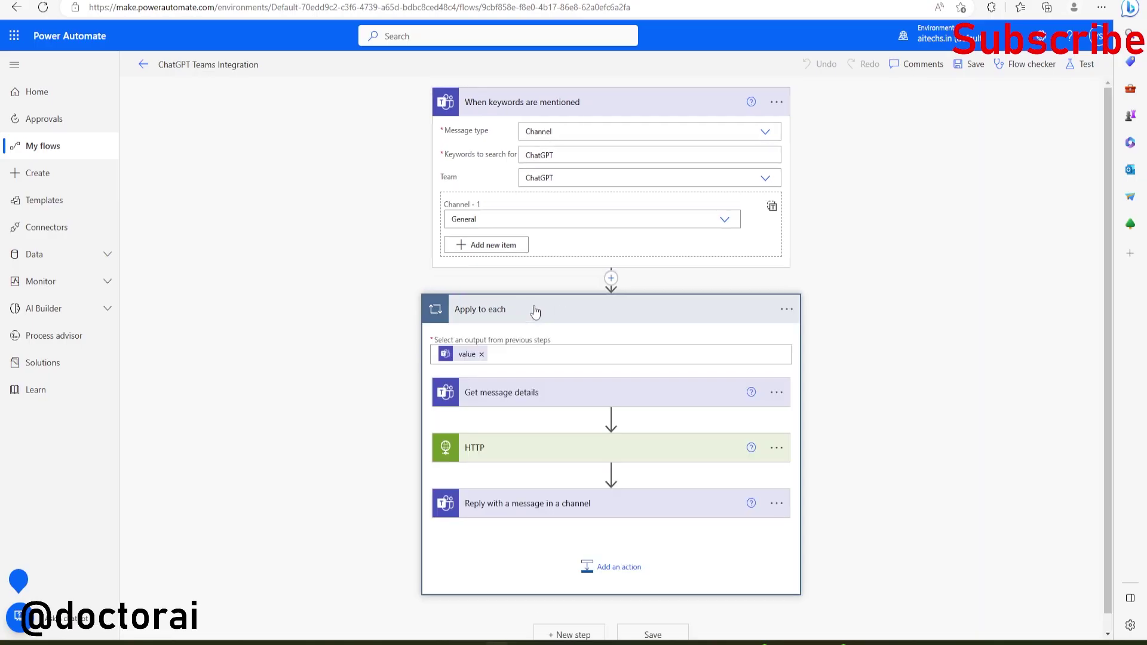
- In Get message details, confirm the Message ID value, Channel message type and ChatGPT team
click(537, 400)
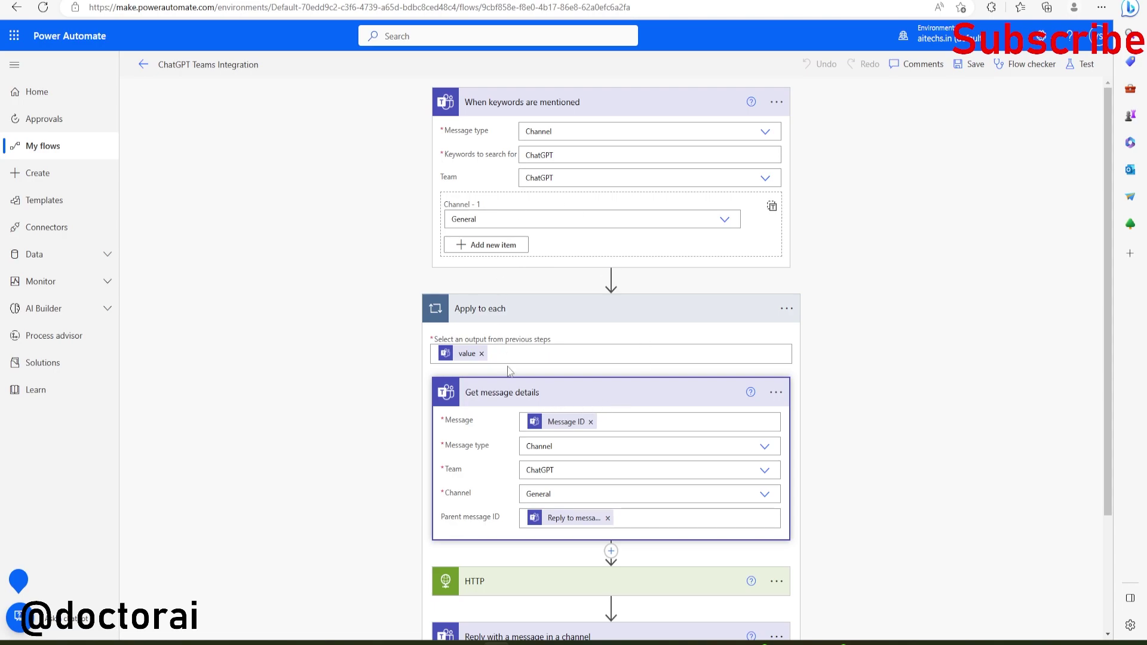
click(627, 424)
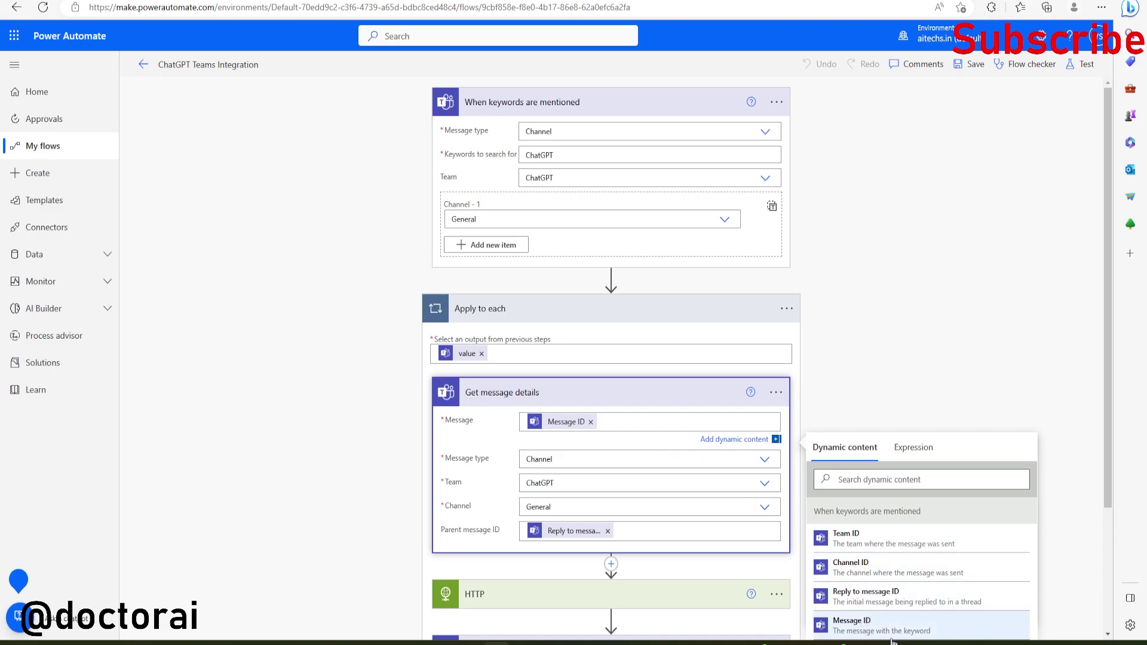
click(579, 459)
click(576, 465)
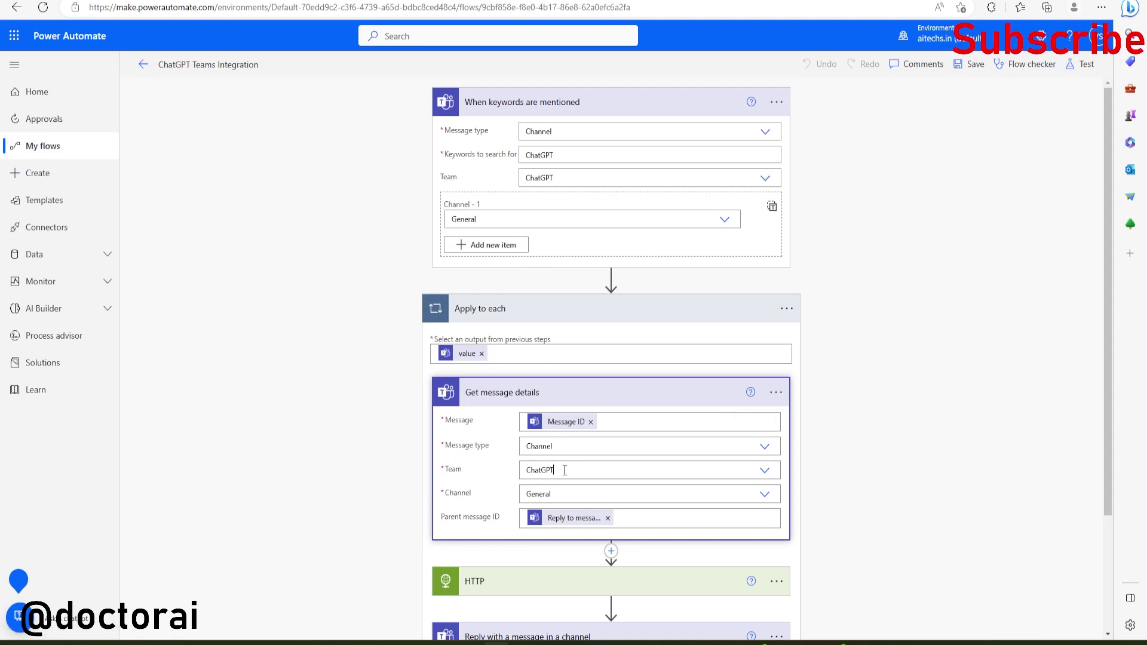
click(565, 470)
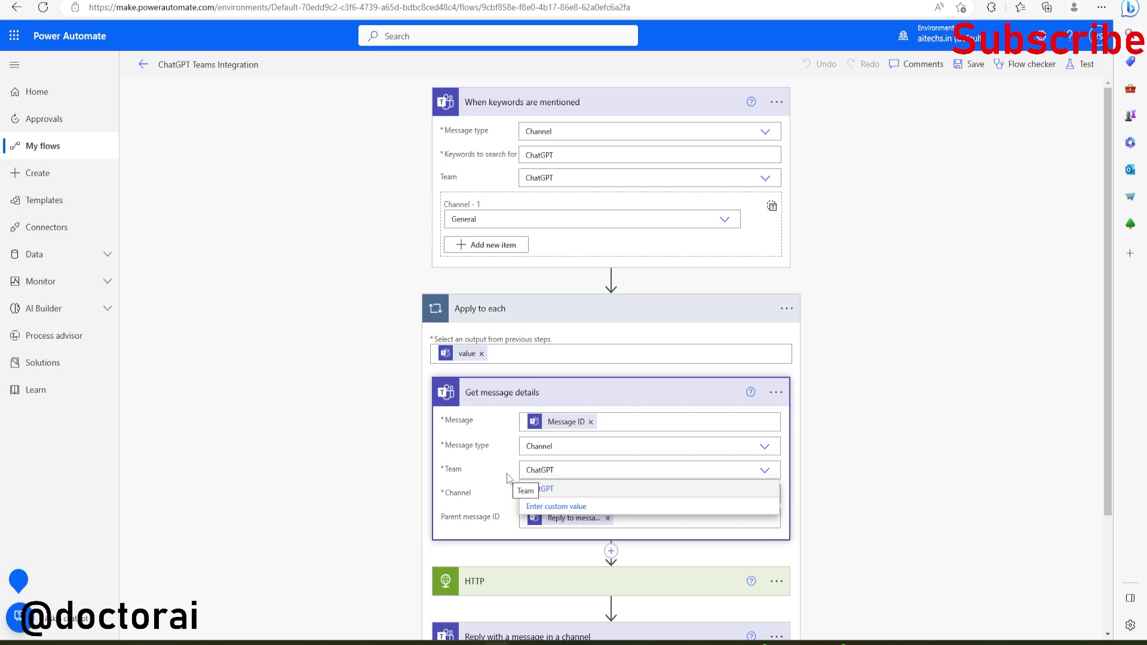
click(564, 490)
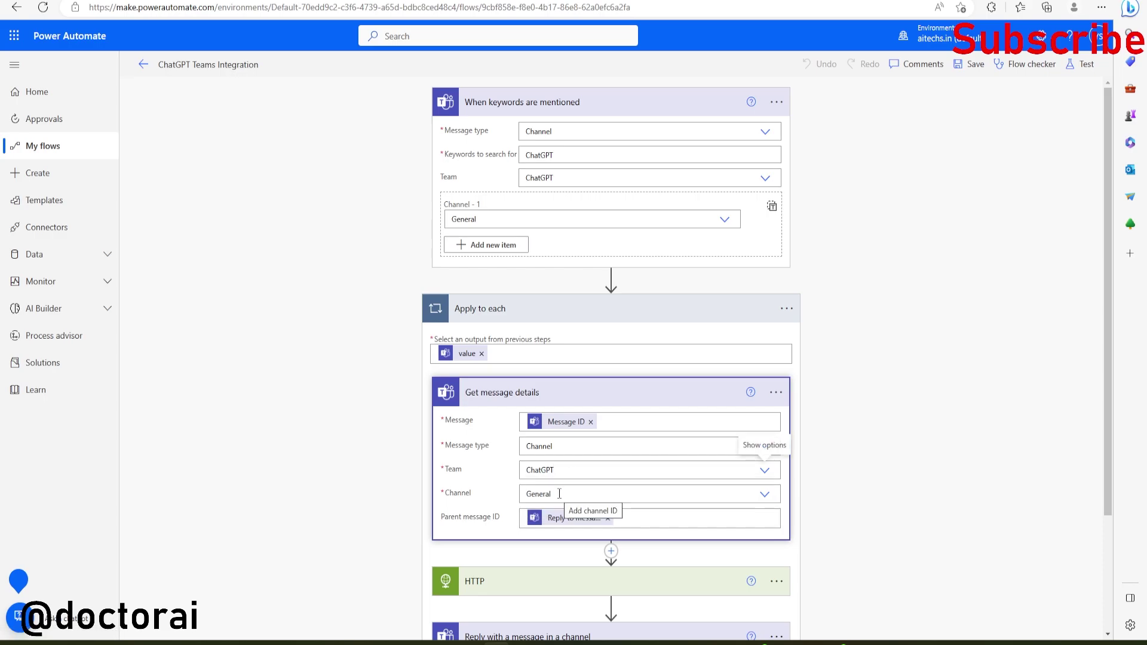
- Keep the General channel, check the Parent message ID value, and expand the HTTP action
click(558, 494)
click(508, 499)
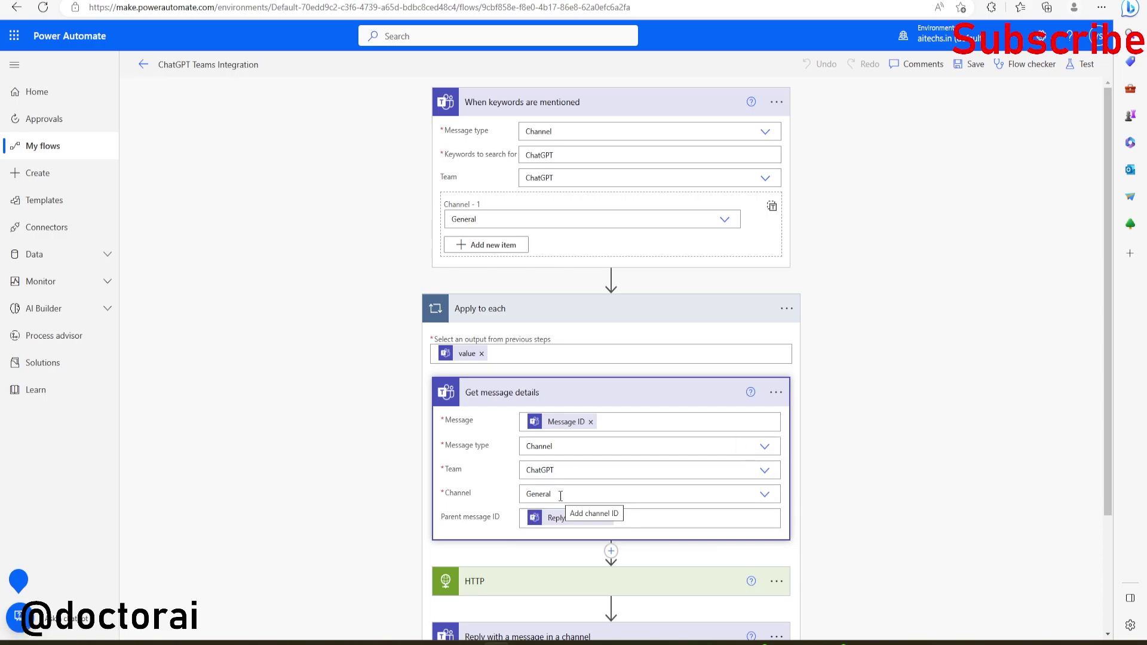
scroll(490, 489, down, 2)
click(637, 371)
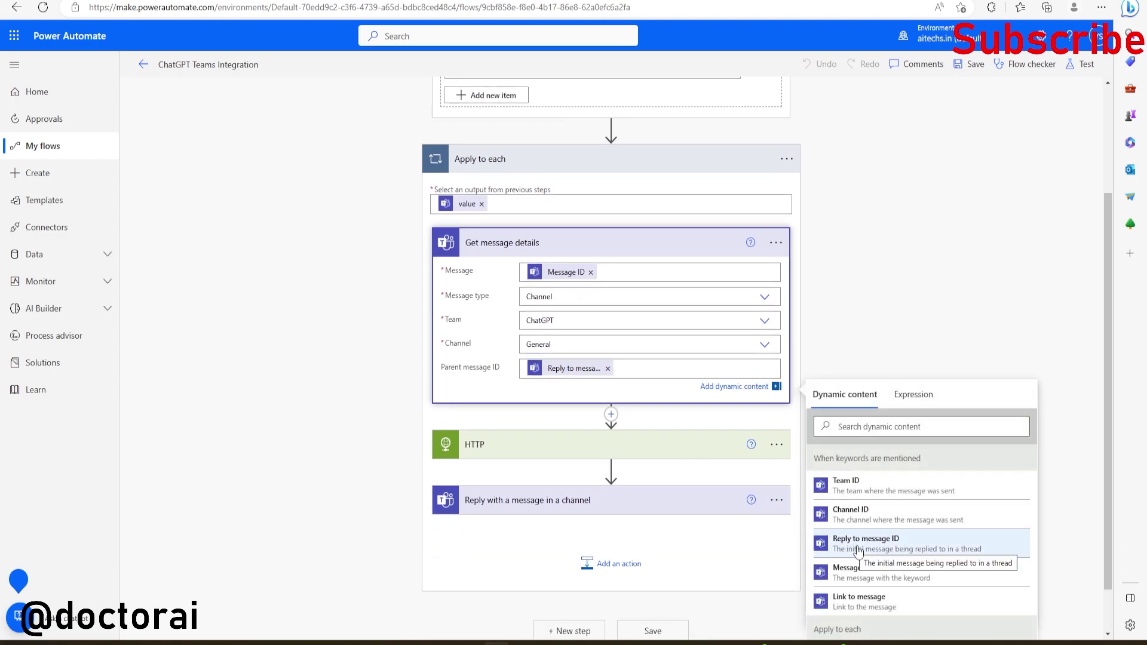
click(495, 435)
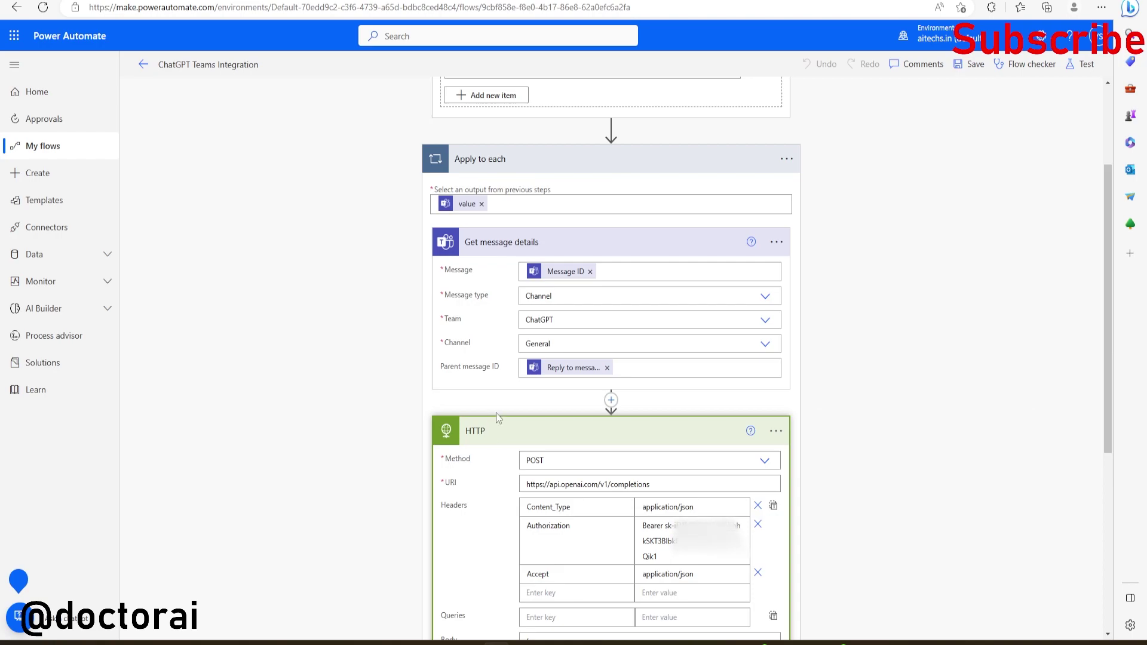
- Confirm the HTTP action uses POST and a JSON body whose prompt is Body Content
click(547, 461)
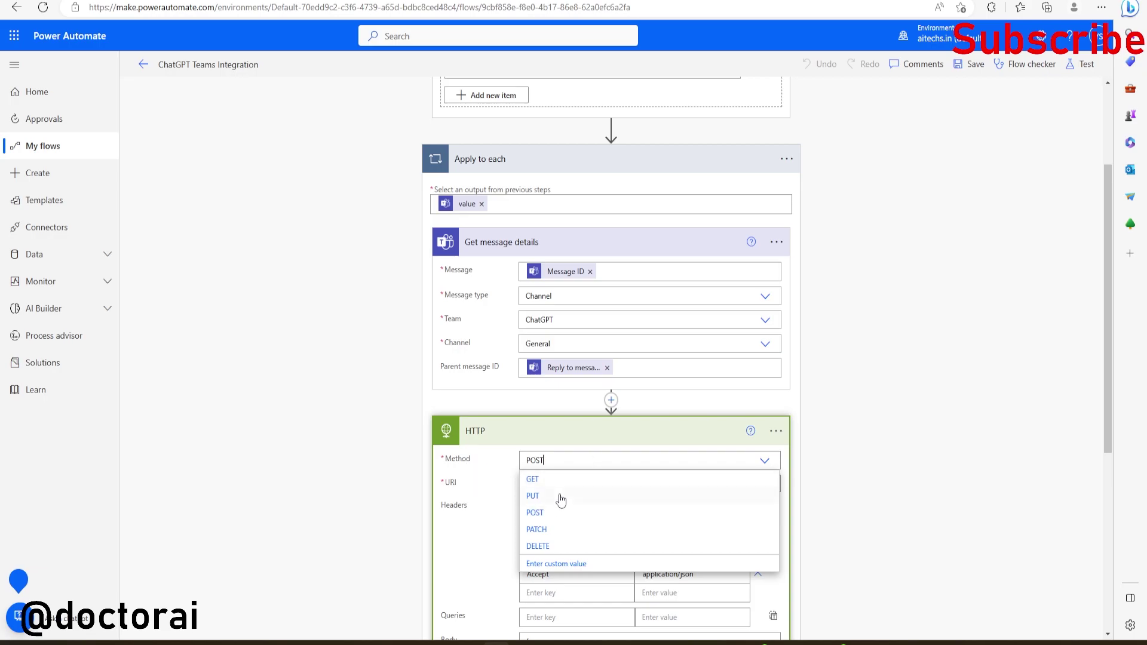
click(553, 512)
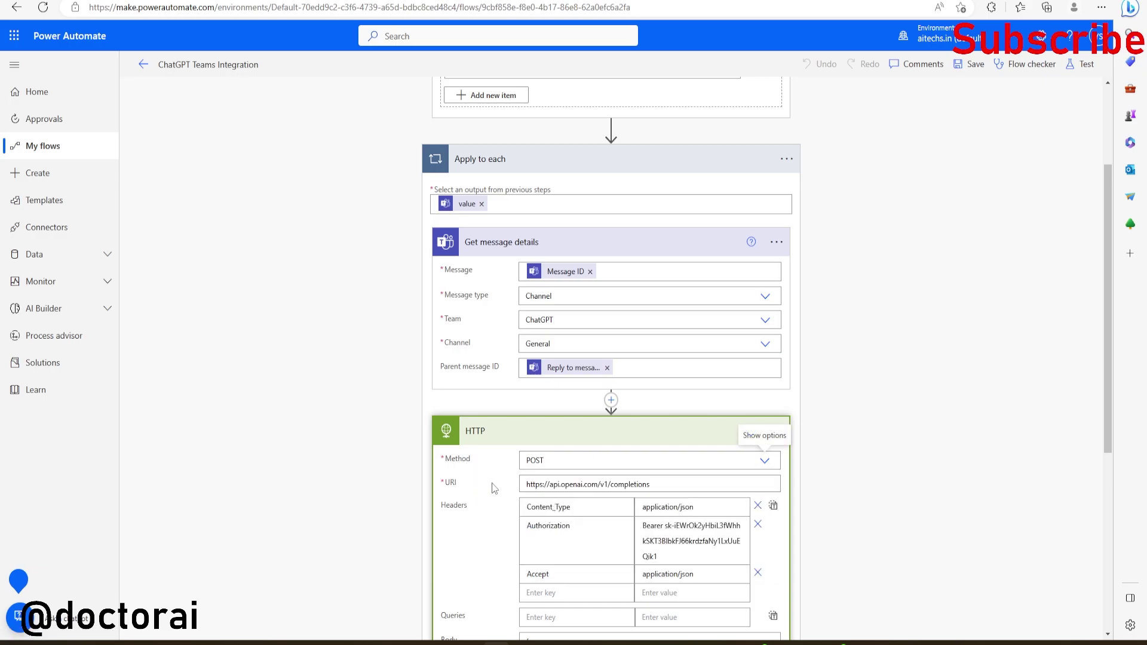
scroll(543, 513, down, 3)
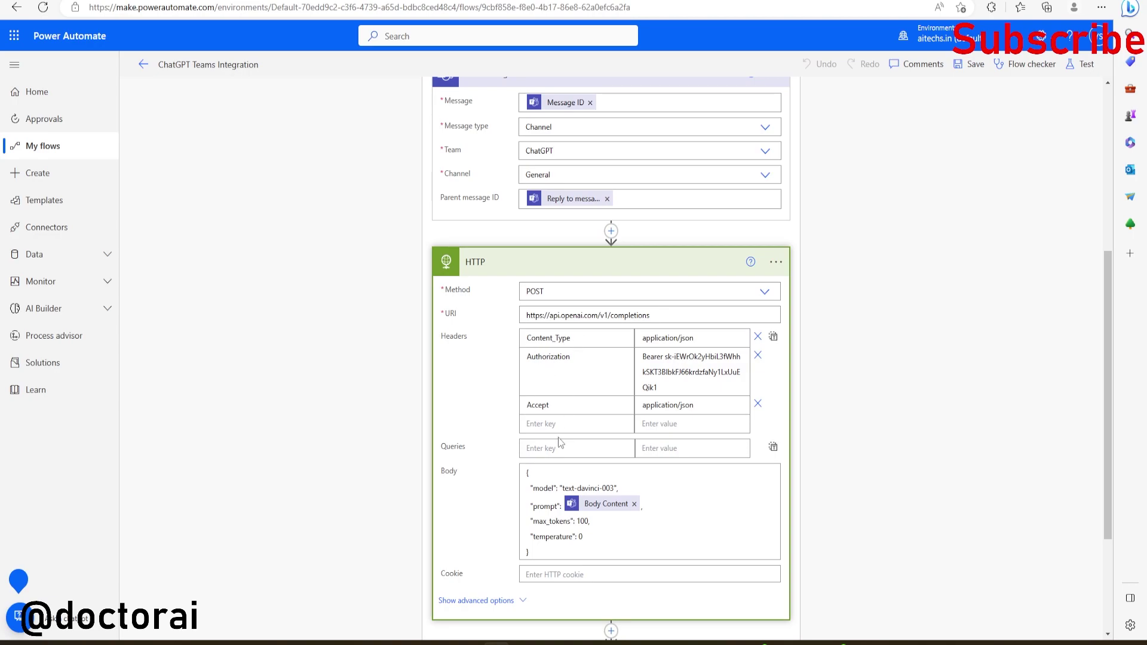
drag(528, 475, 550, 552)
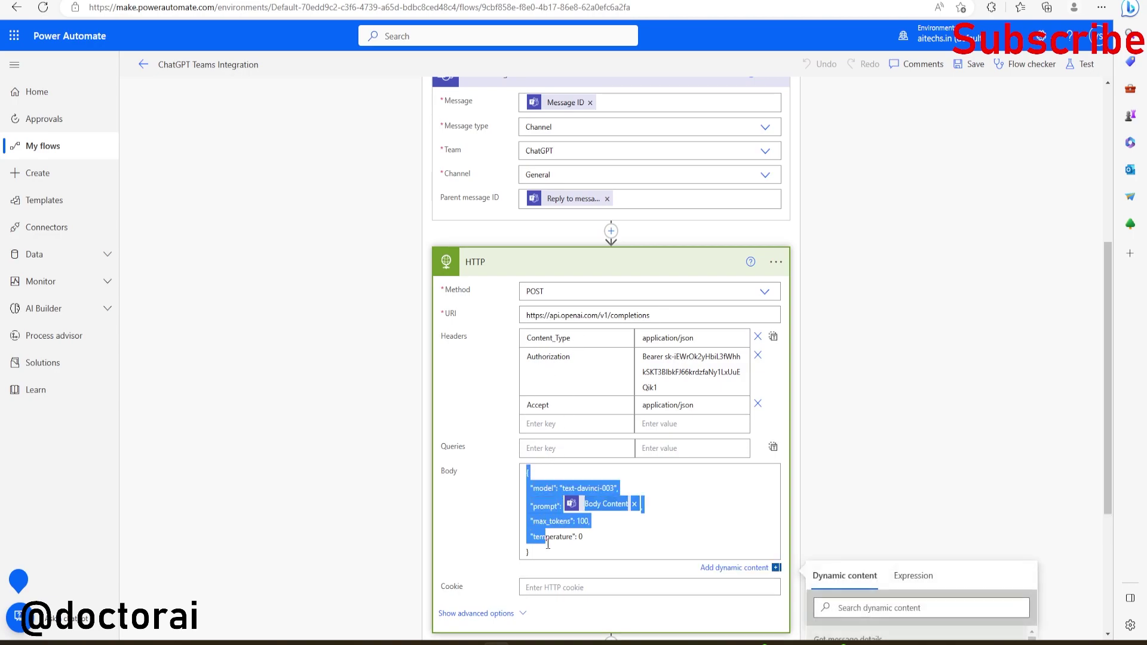
click(616, 507)
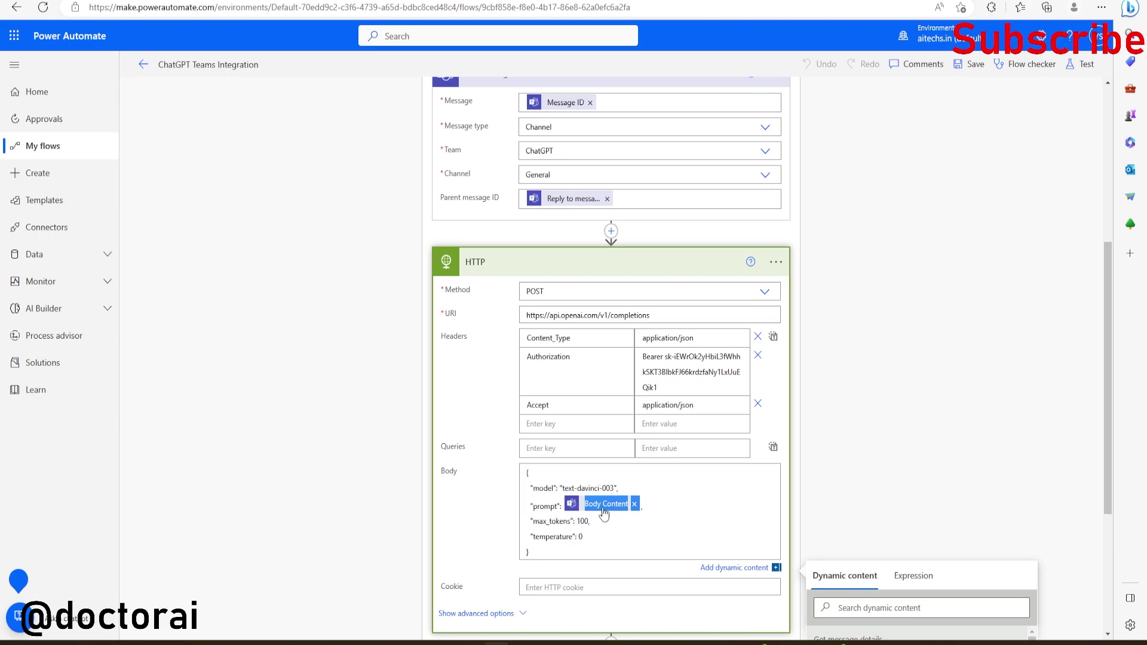
scroll(846, 560, down, 2)
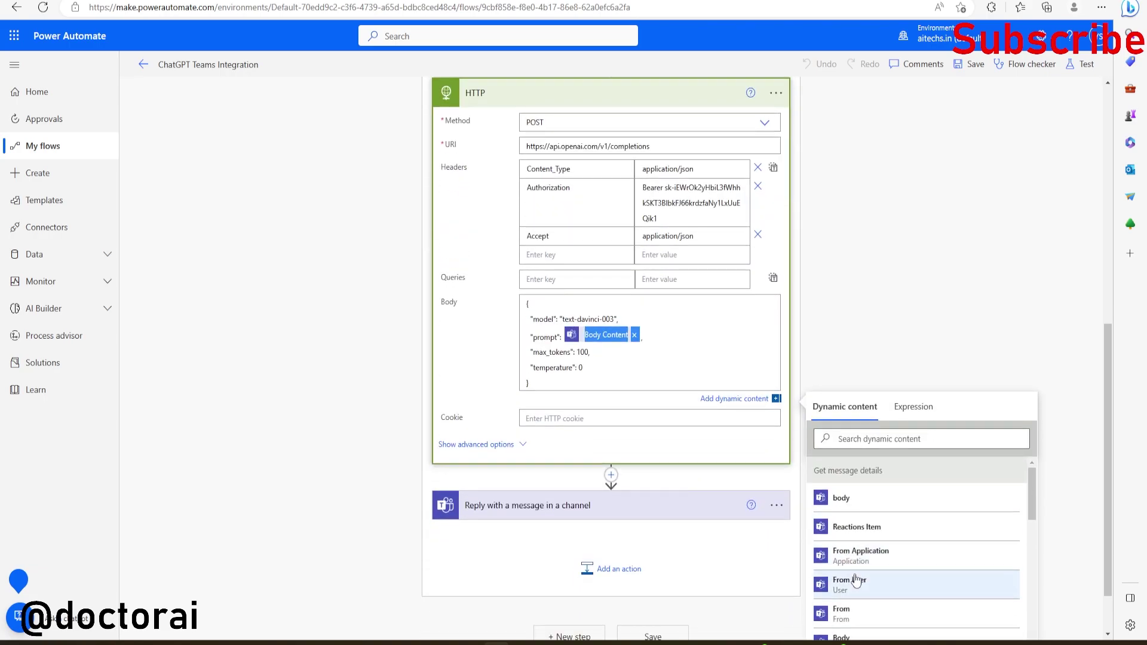
scroll(856, 573, down, 3)
click(853, 439)
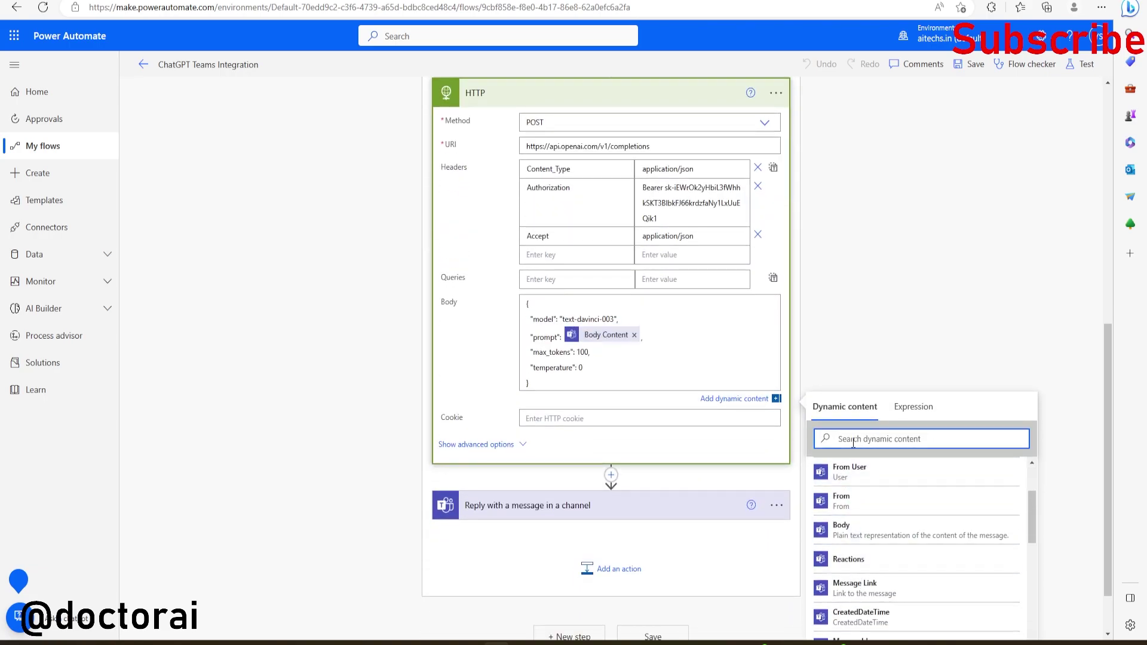
text(body)
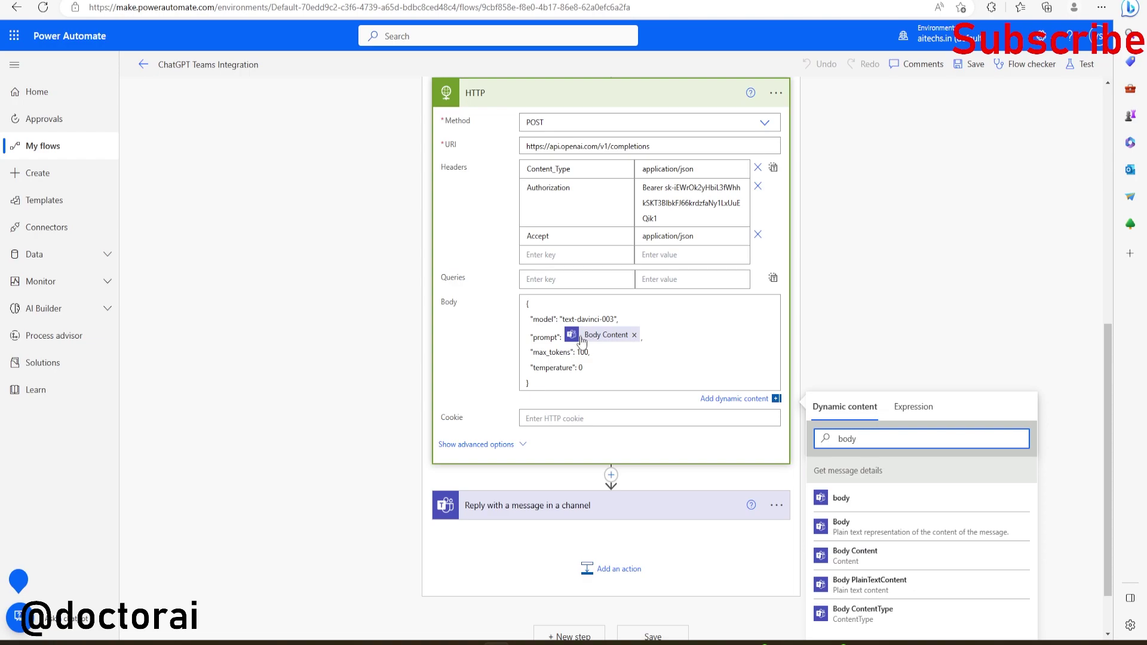
click(542, 440)
scroll(657, 325, down, 3)
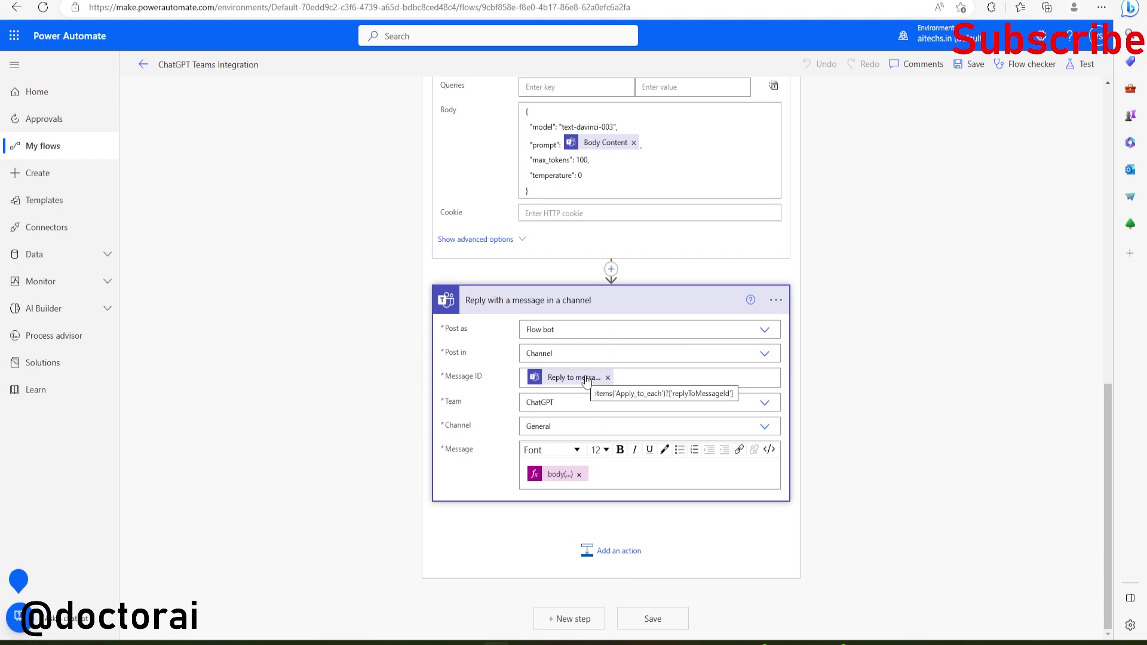
- Confirm the reply posts as Flow bot in a channel, and check the Message ID dynamic content
click(592, 330)
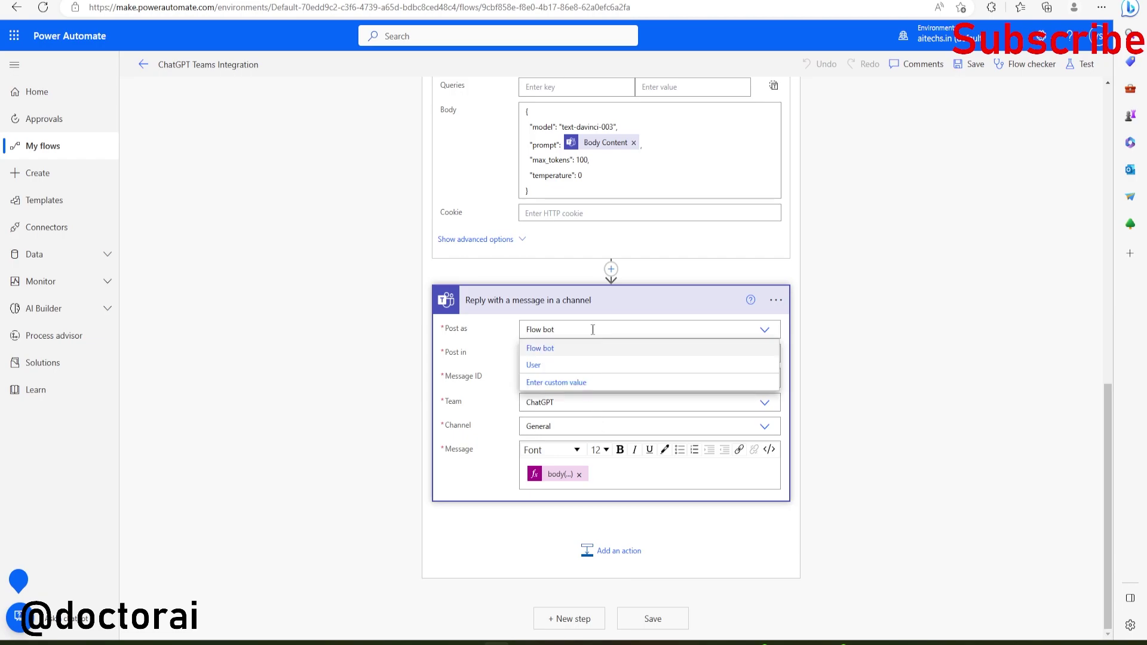
click(502, 352)
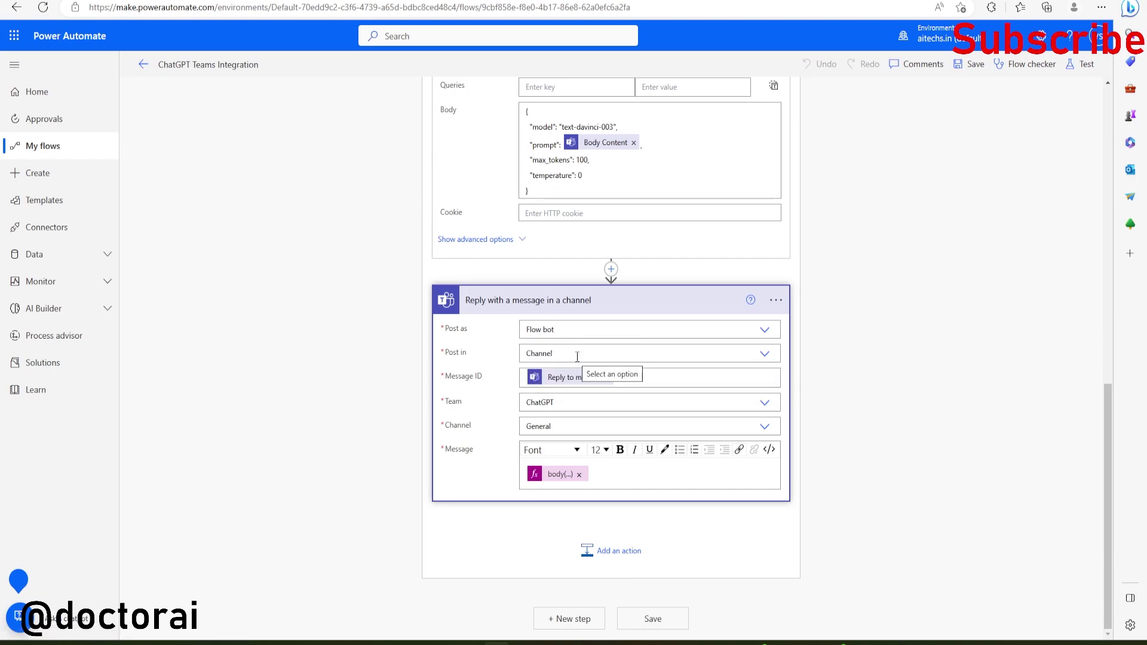
click(579, 353)
click(490, 341)
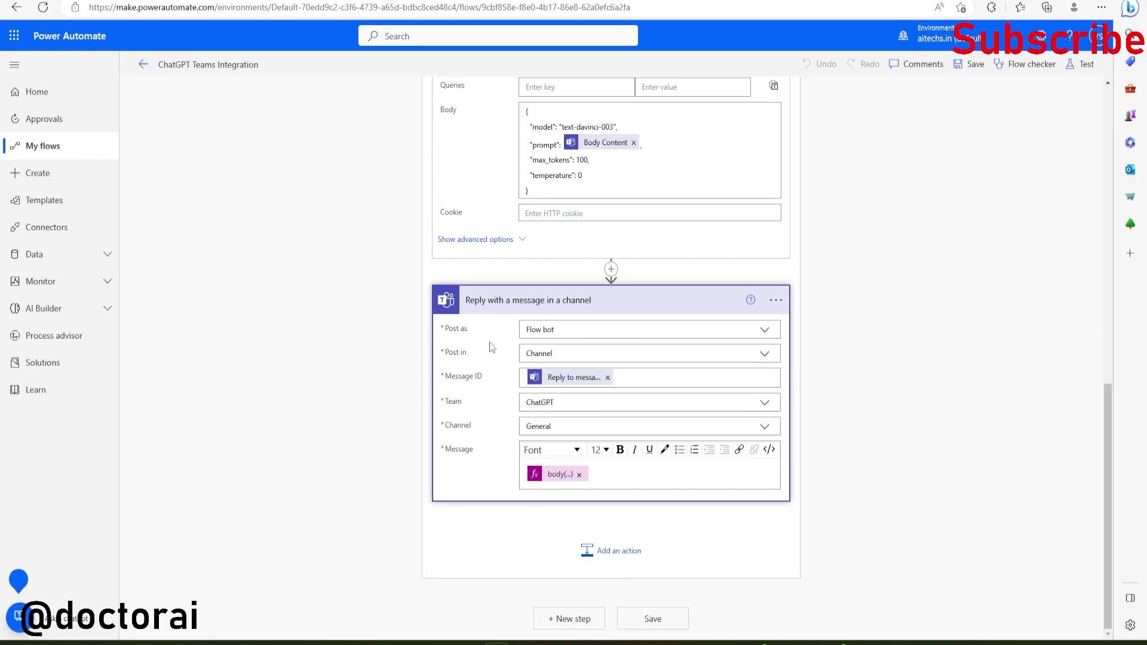
click(645, 380)
scroll(897, 529, down, 1)
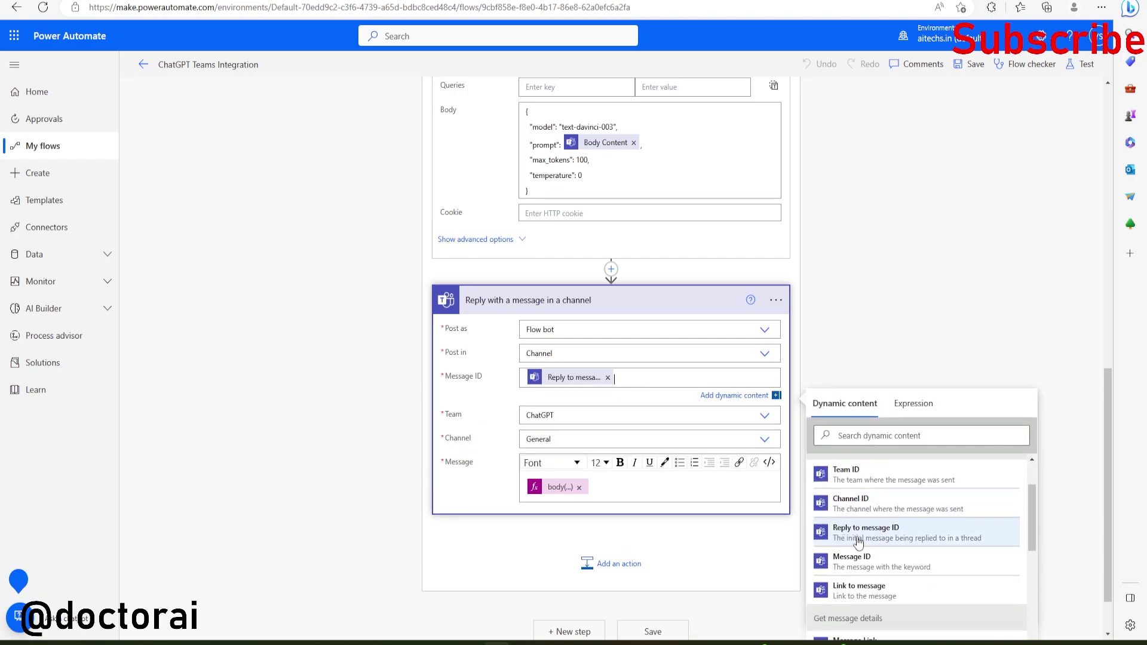
drag(449, 415, 469, 415)
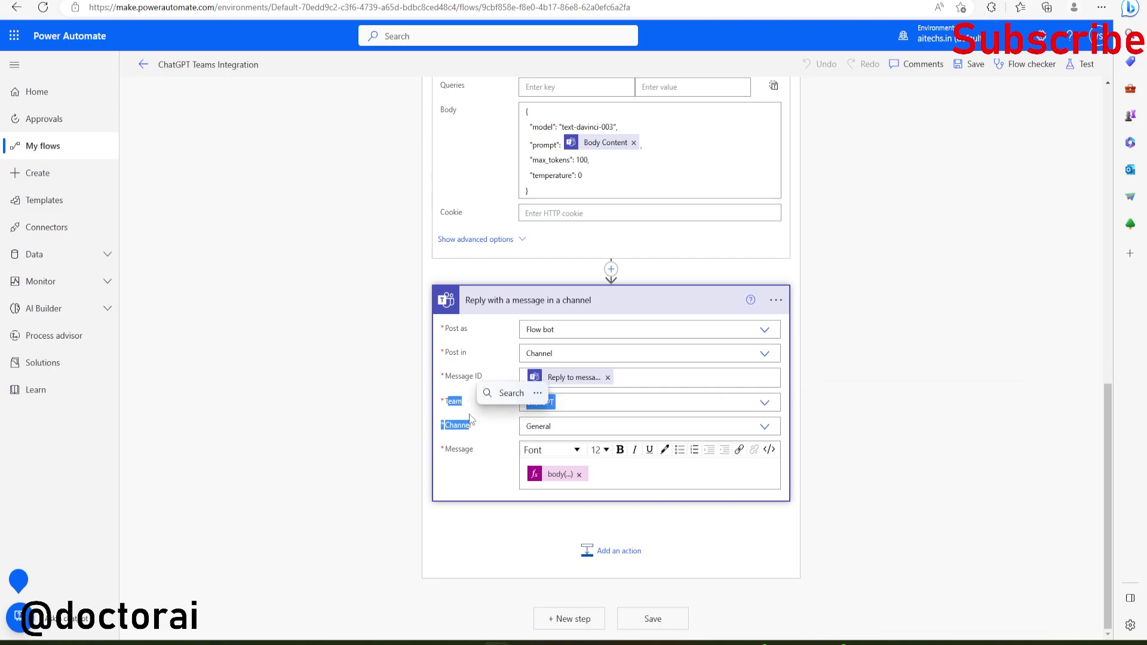
- Keep the ChatGPT team and inspect the message expression body('HTTP')['choices'][0]?['text']
click(589, 405)
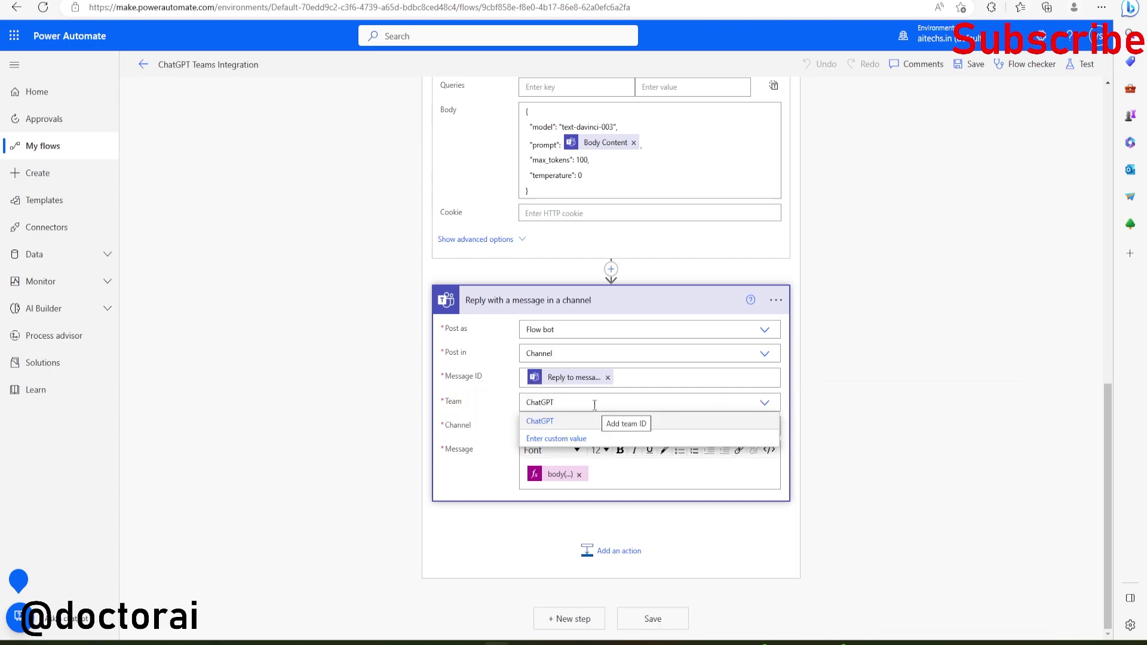
click(577, 421)
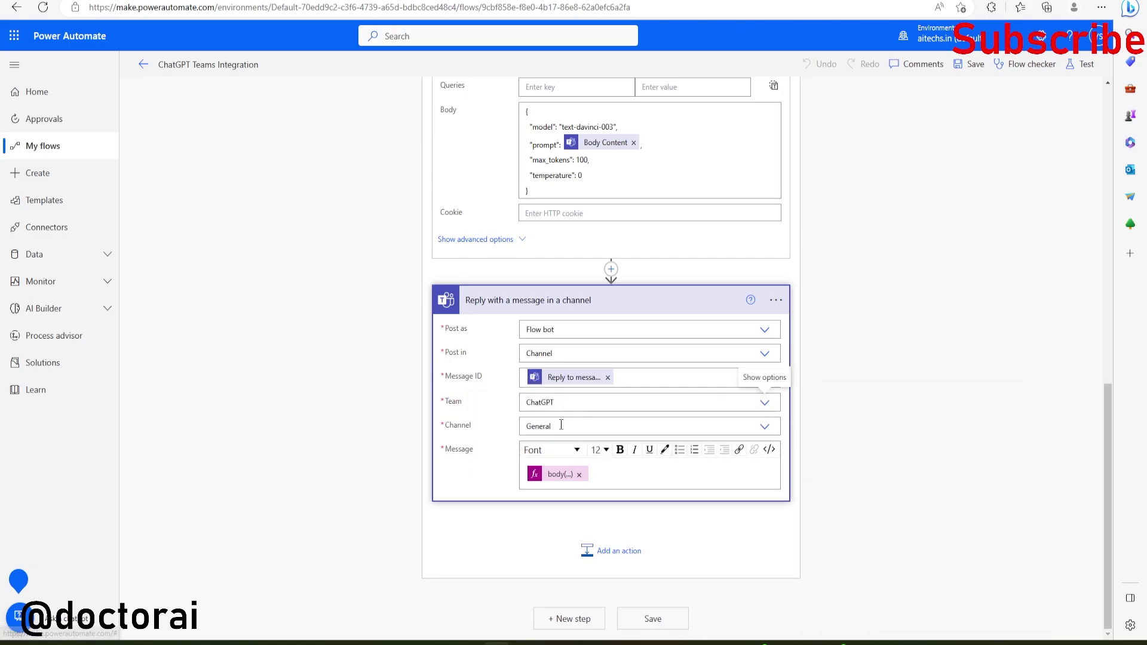
click(553, 427)
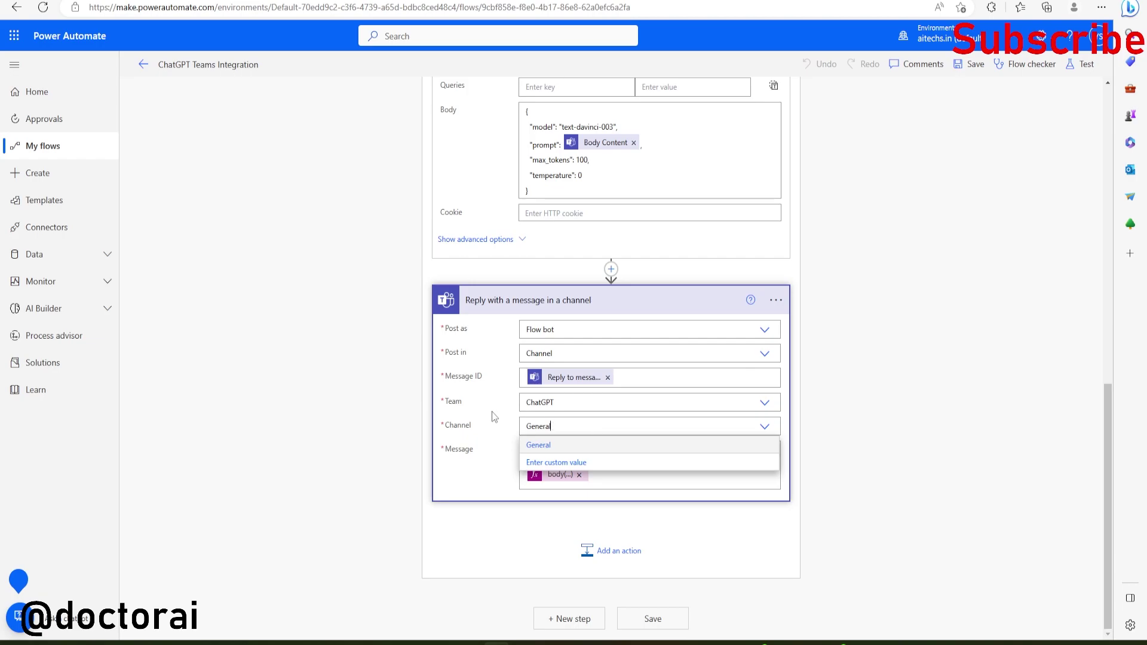
click(541, 475)
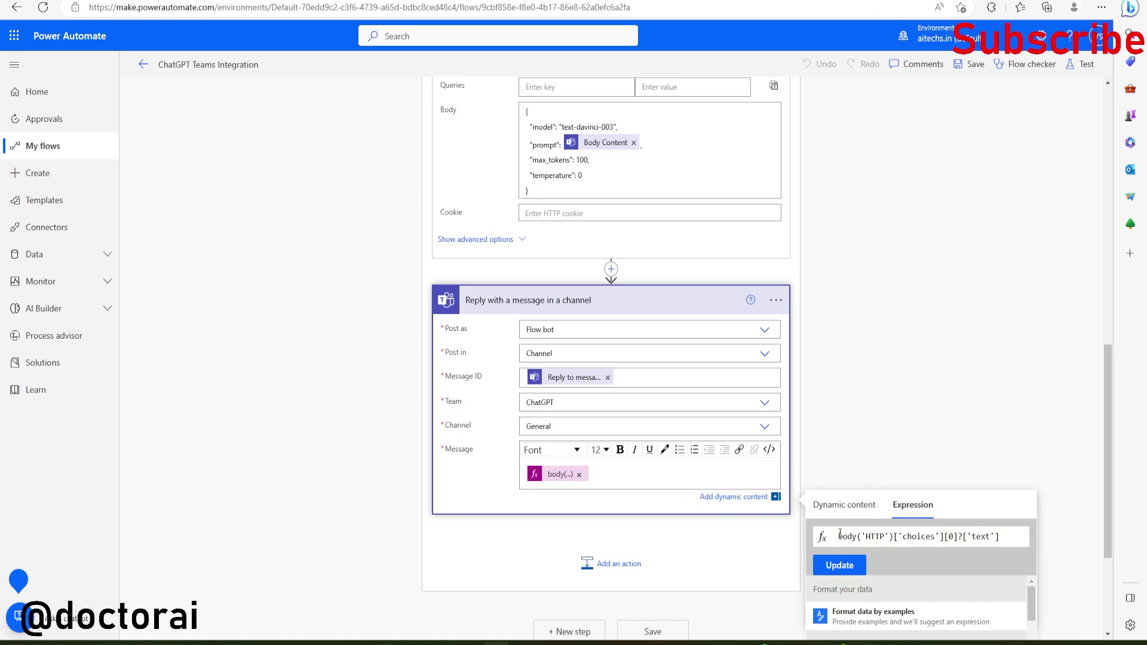
drag(839, 535, 999, 536)
scroll(602, 448, down, 2)
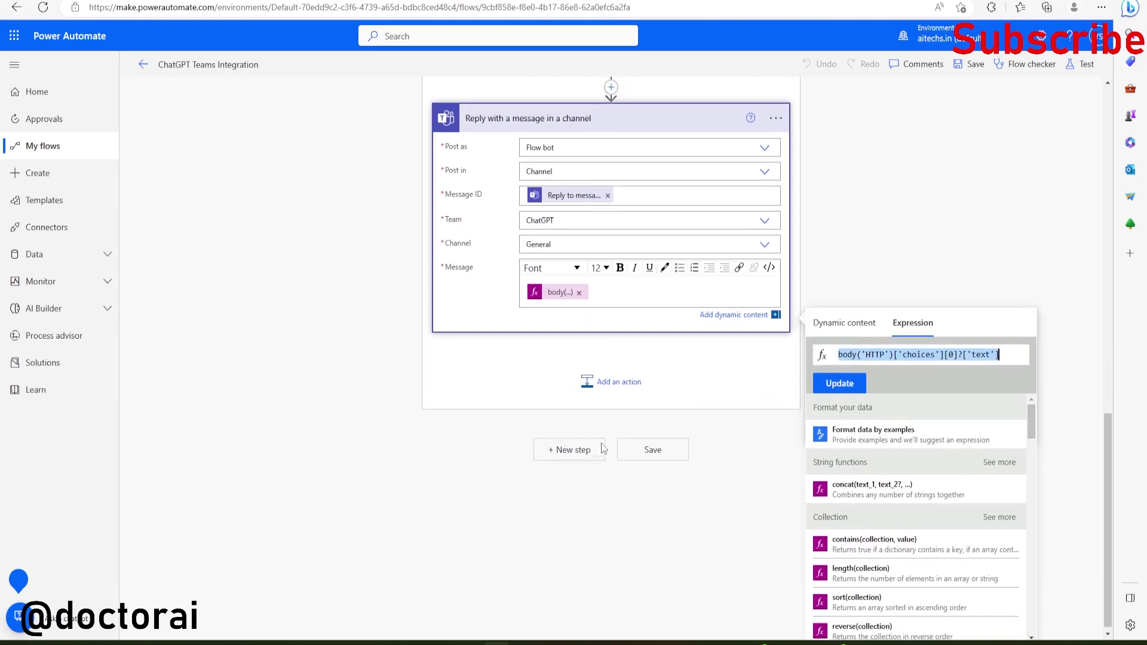
- Save the flow, run a manual test, and begin a new General channel conversation in Teams
click(652, 449)
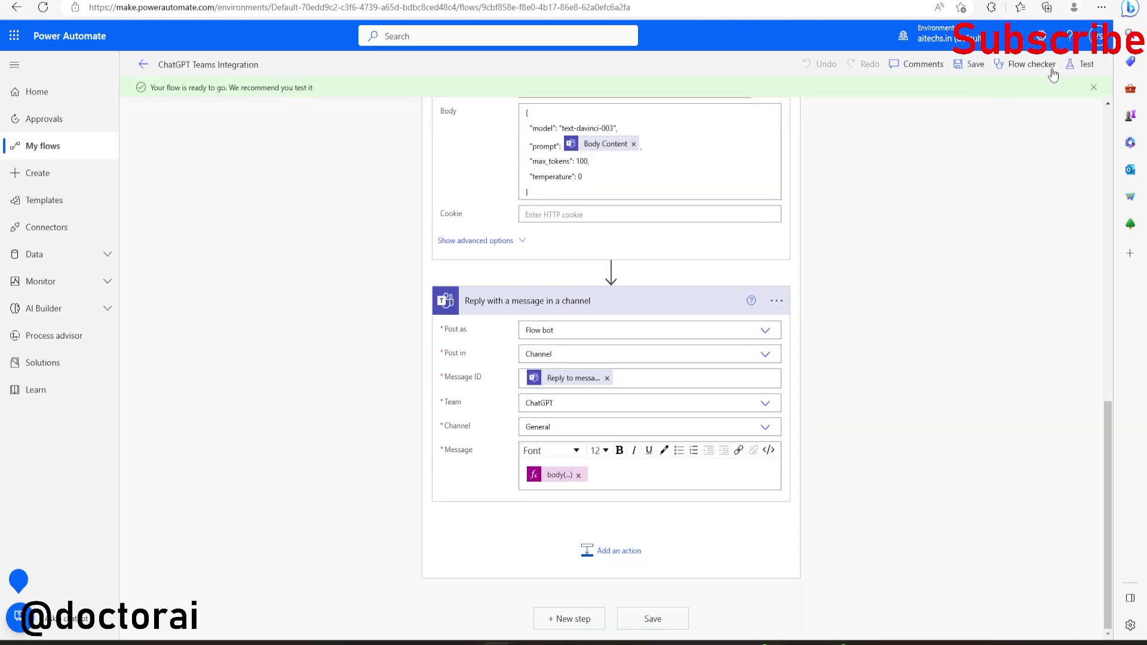
click(1079, 65)
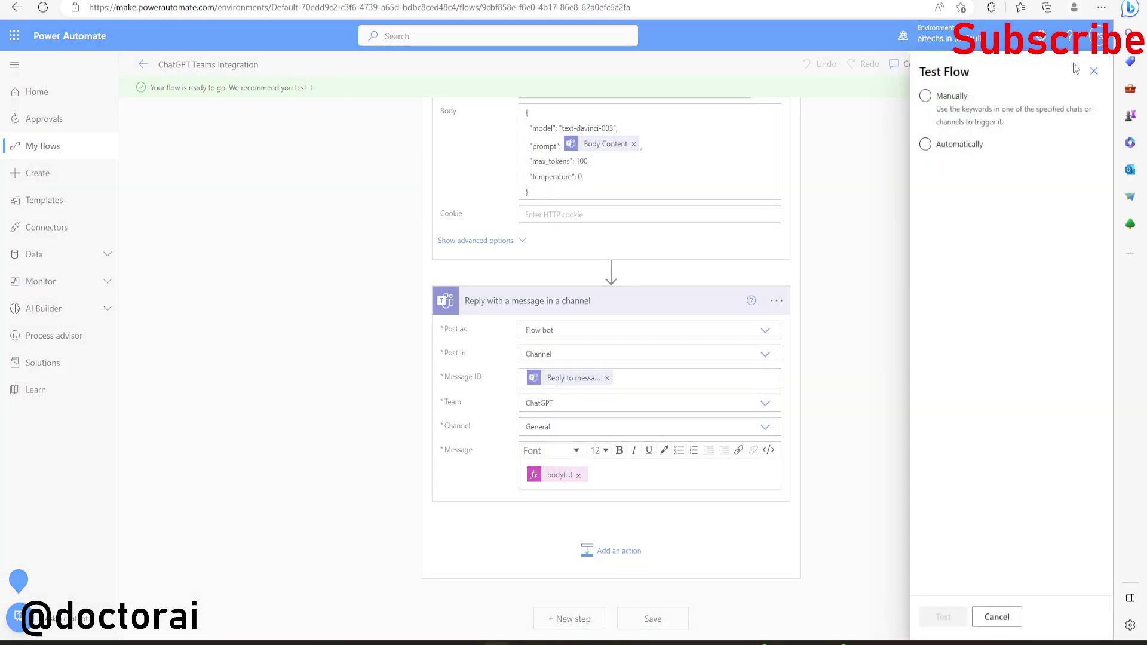
click(925, 96)
click(942, 618)
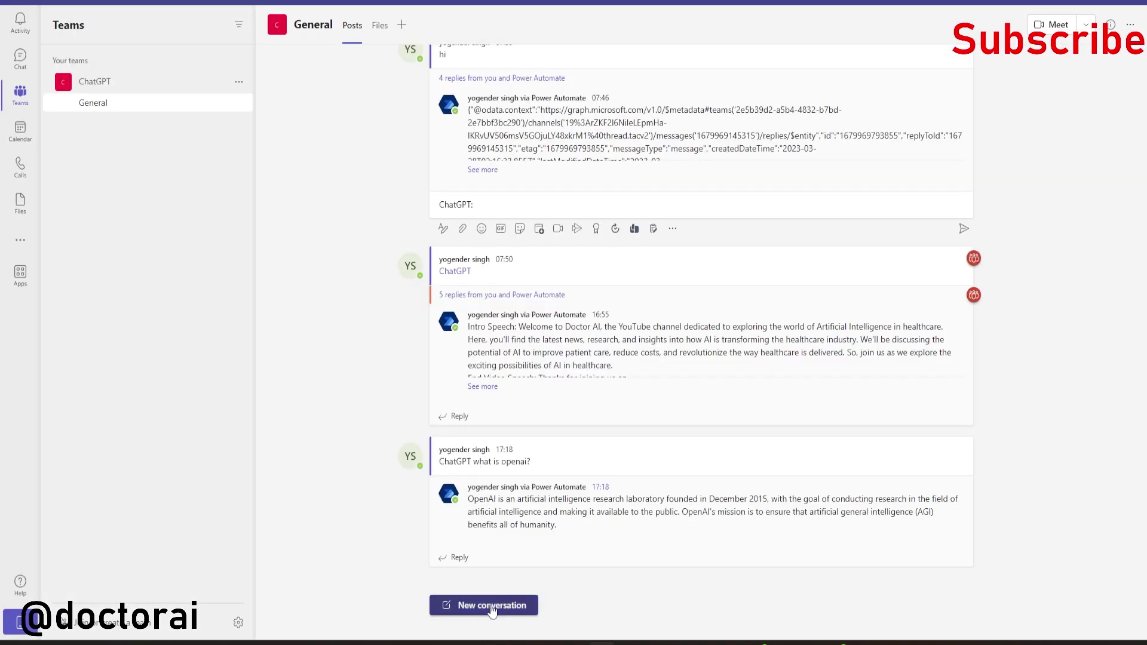
click(492, 607)
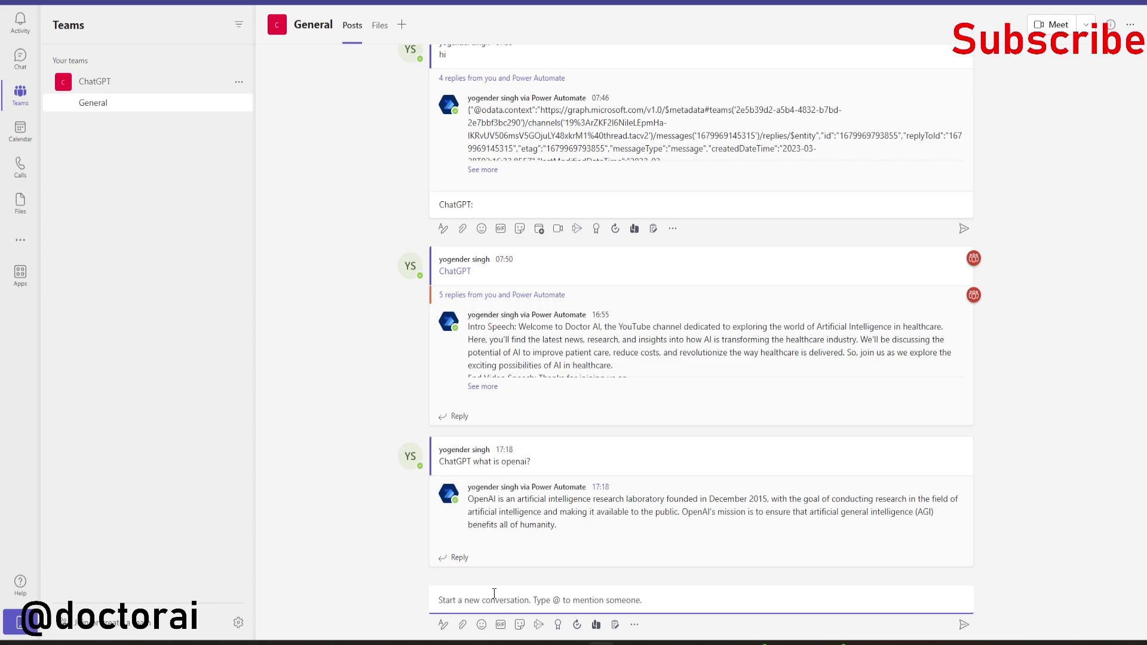
text(ChatG)
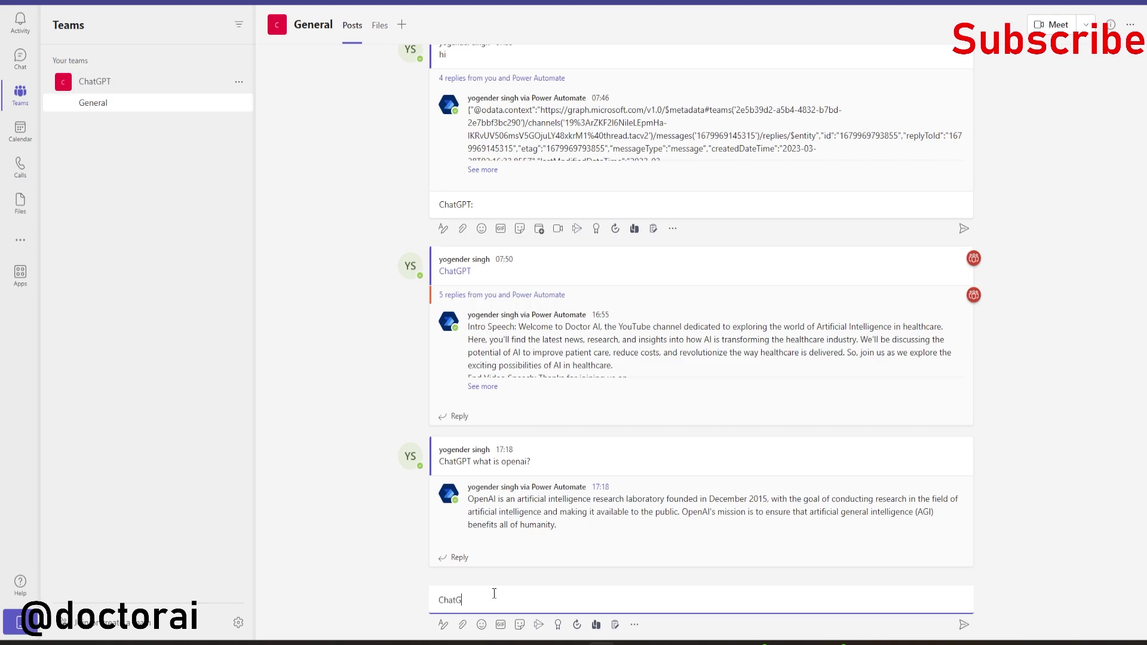
text(PT)
text( what i)
text(s python )
text(?)
- Post 'ChatGPT what is python ?' in the General channel
key(Return)
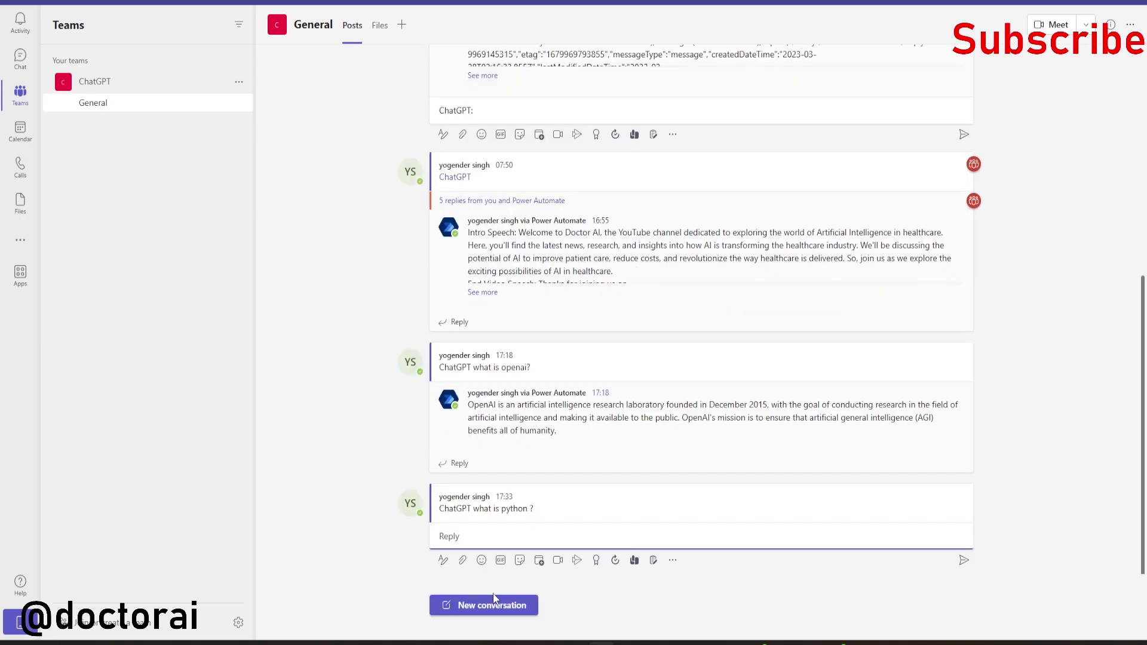
- Read Power Automate's threaded reply describing Python as a high-level programming language
click(489, 531)
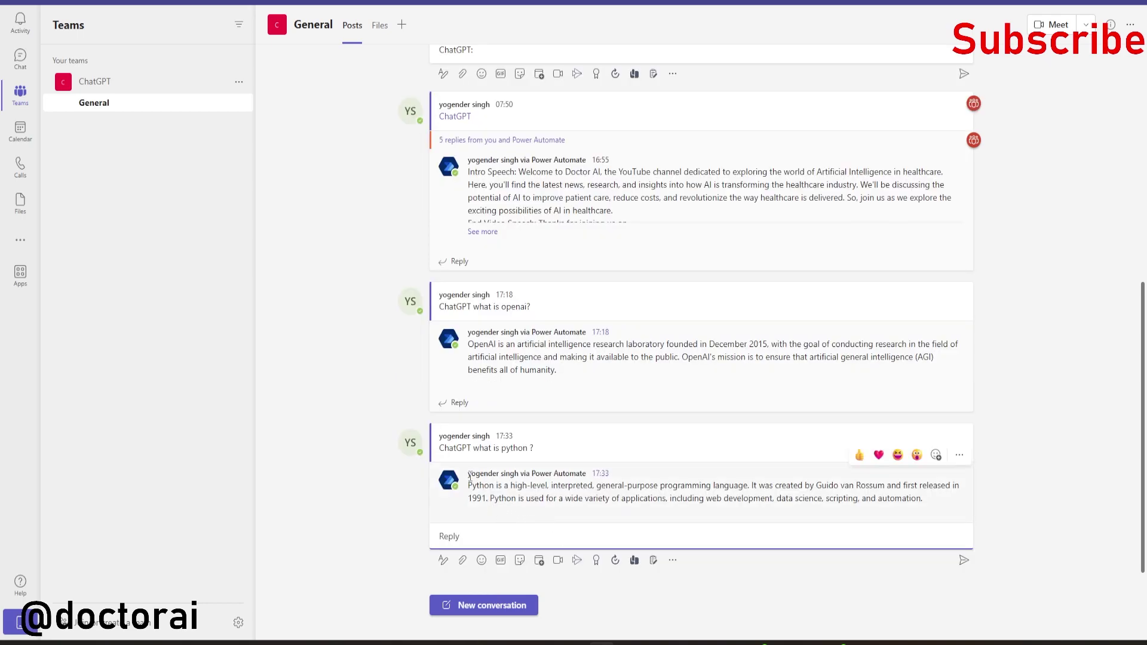
drag(469, 475, 588, 473)
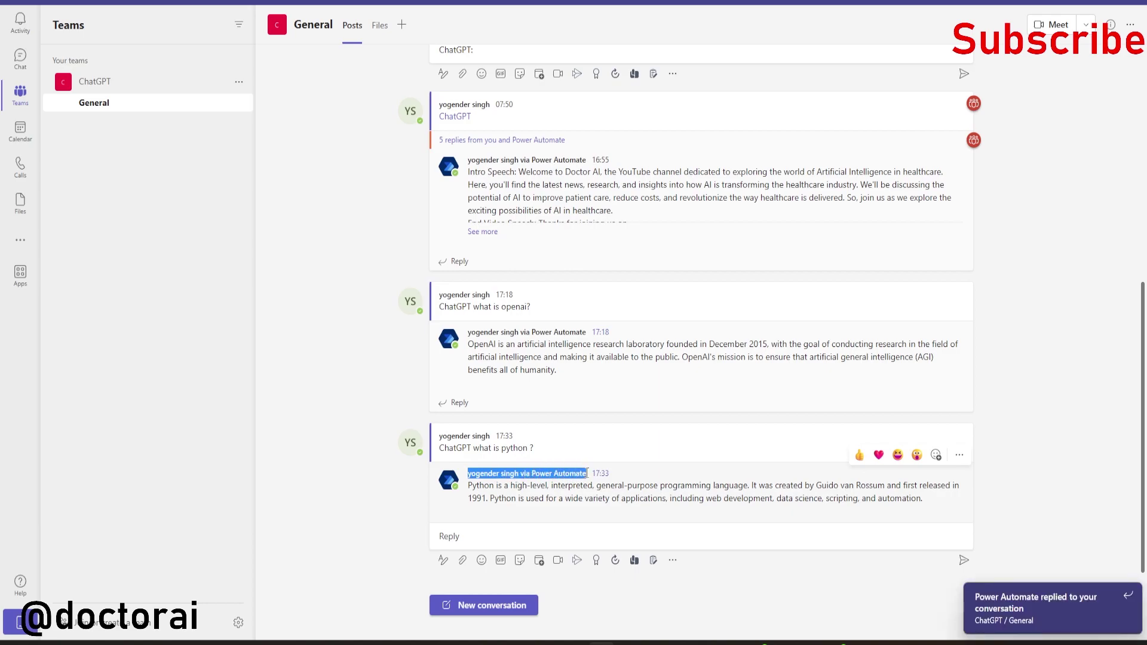